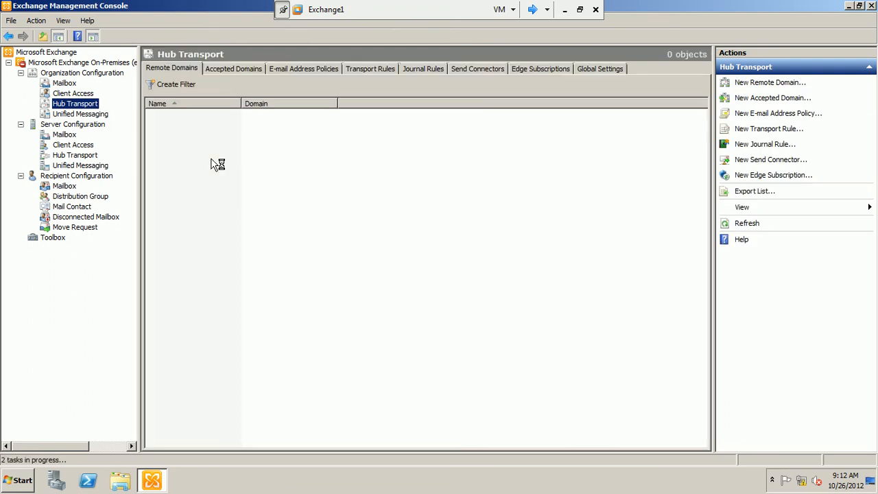
# Open the Default Policy under the organization's e-mail address policies for editing and advance to its e-mail addresses, leaving the conditions unset
pyautogui.click(288, 69)
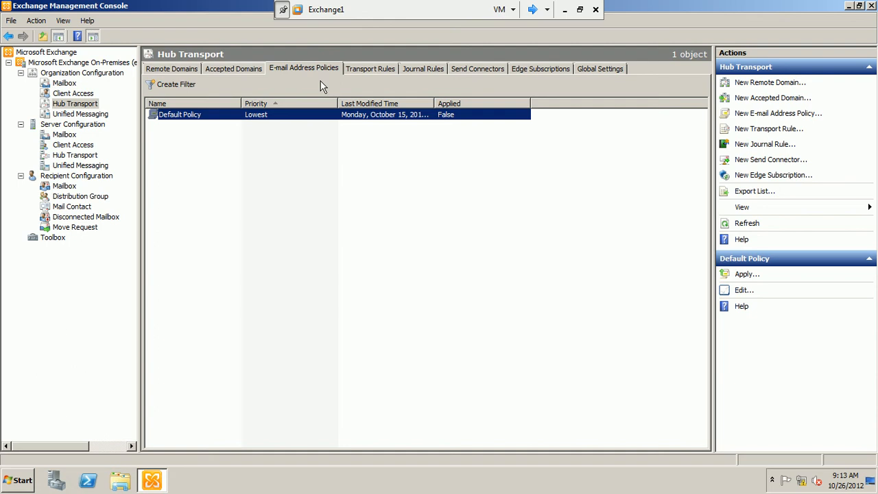
pyautogui.click(216, 152)
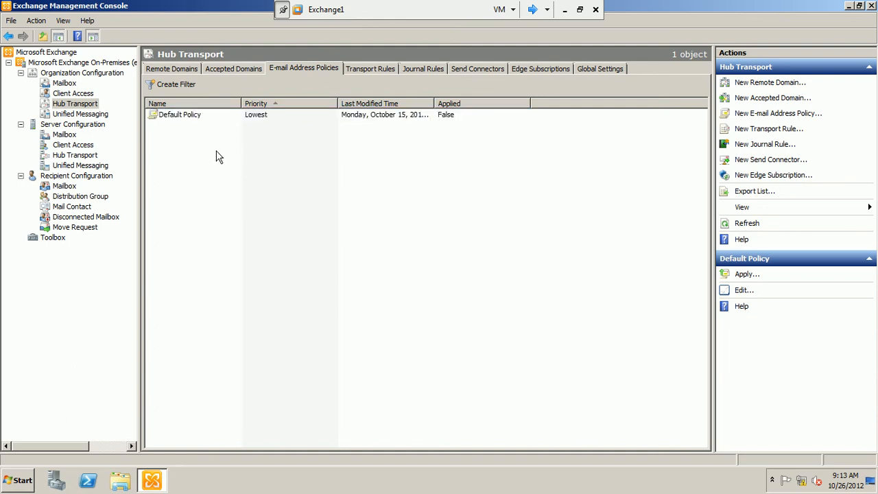
pyautogui.click(197, 116)
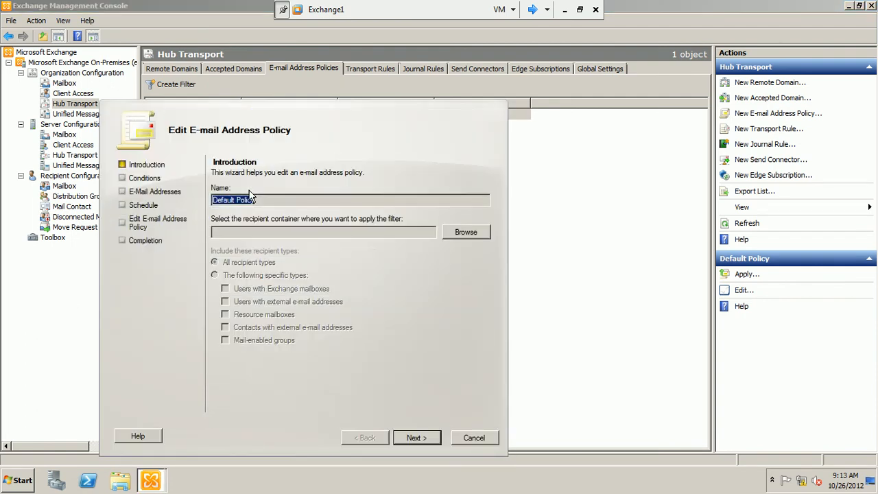
pyautogui.moveTo(369, 121); pyautogui.dragTo(384, 93)
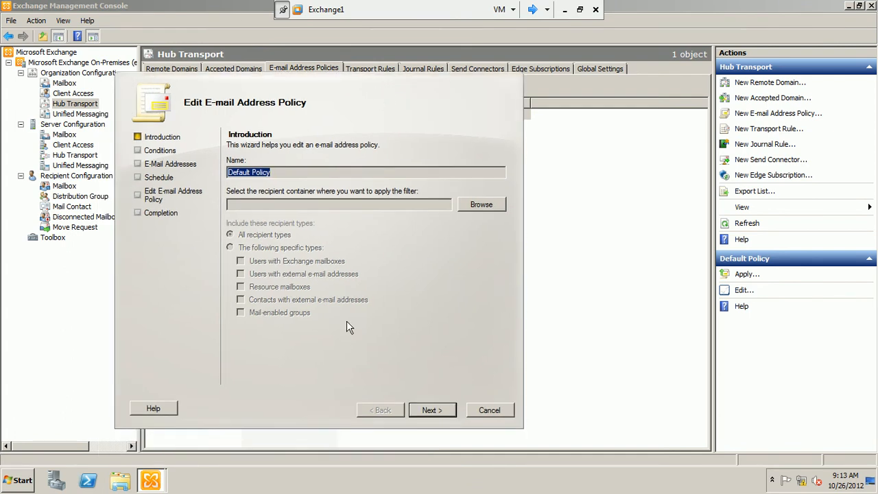
pyautogui.click(280, 175)
pyautogui.moveTo(280, 174); pyautogui.dragTo(224, 176)
pyautogui.click(431, 410)
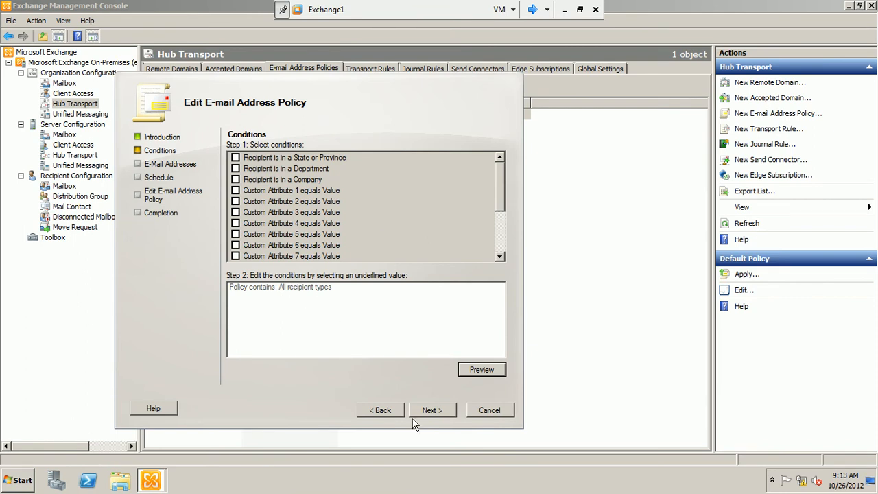
pyautogui.click(432, 414)
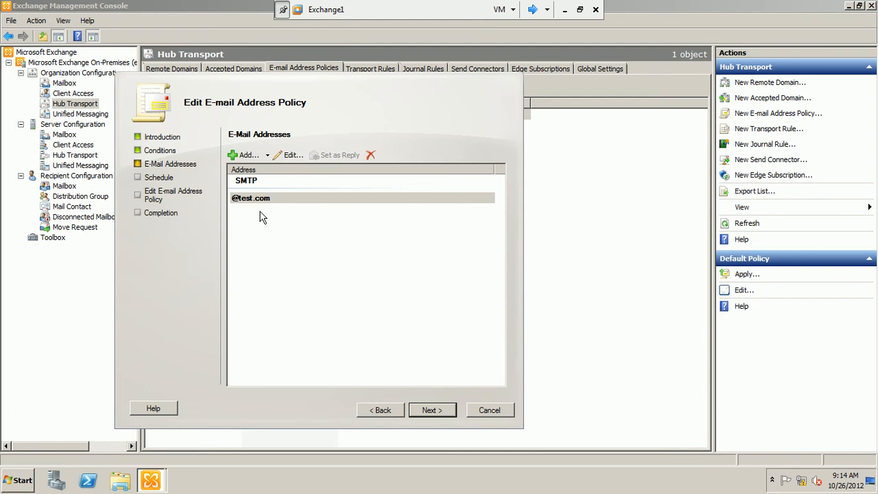
# Add an SMTP address template in first name.last name format for the test.com domain to the Default Policy
pyautogui.click(287, 156)
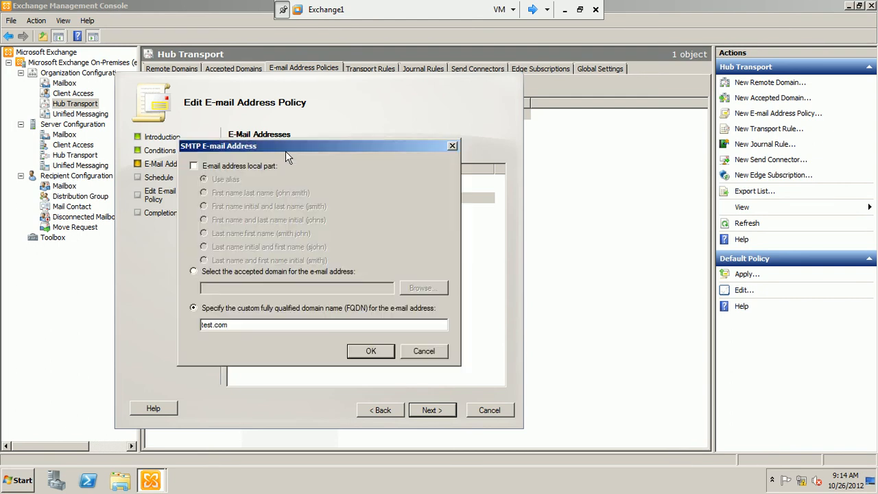
pyautogui.click(425, 352)
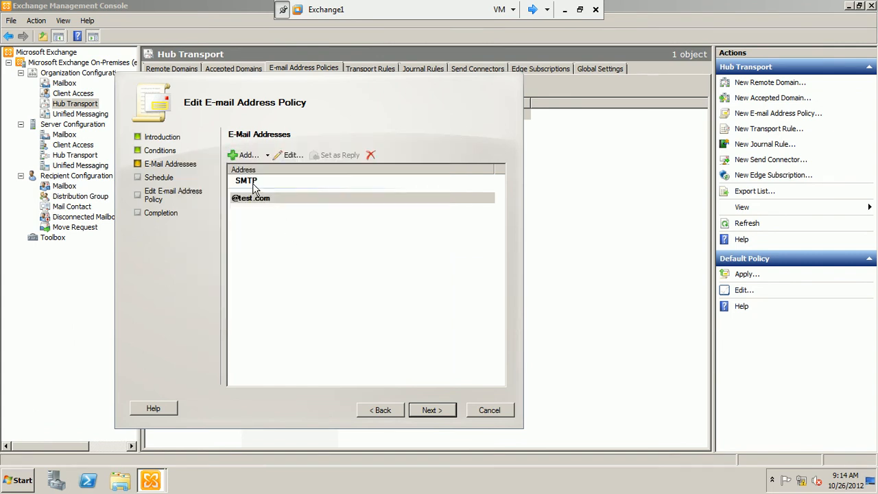
pyautogui.click(249, 155)
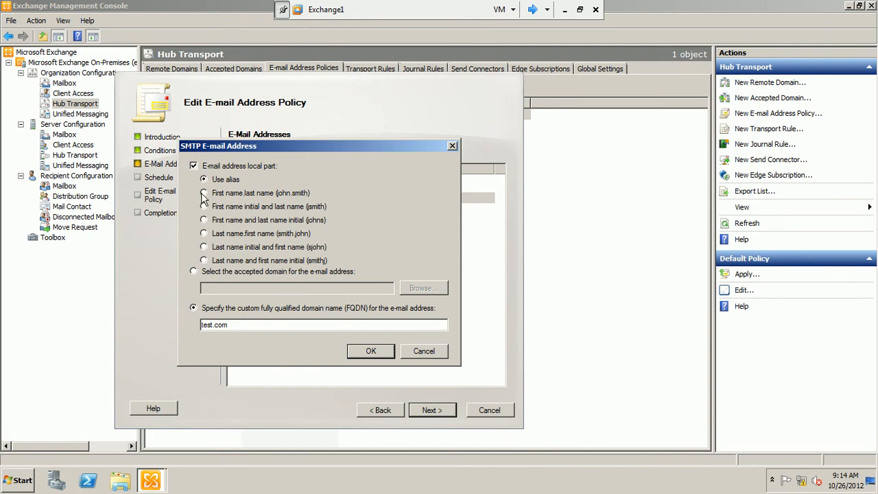
pyautogui.click(370, 351)
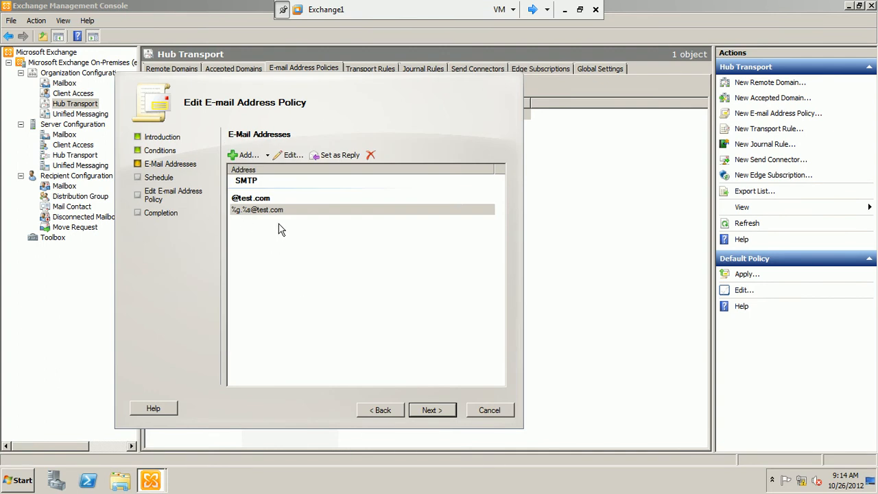
# Try to create an authoritative accepted domain named "new accepted domain" for thezad.com in the organization's Hub Transport configuration
pyautogui.moveTo(350, 80); pyautogui.dragTo(479, 125)
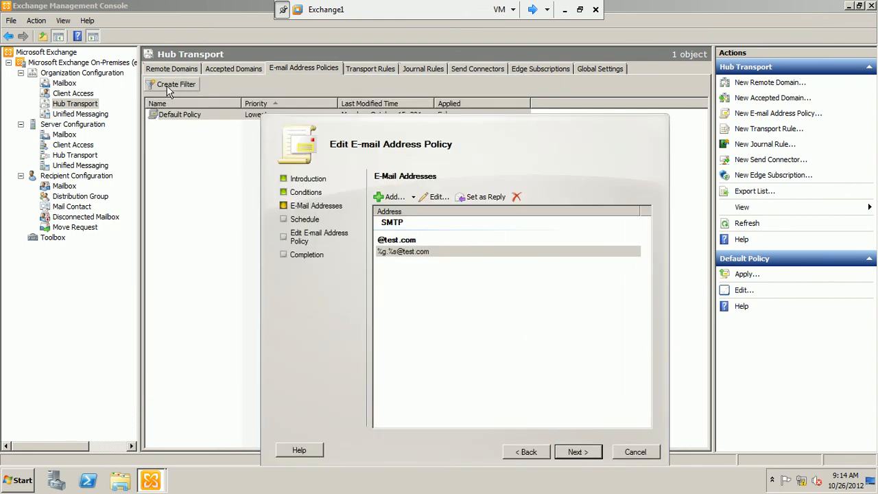
pyautogui.click(182, 68)
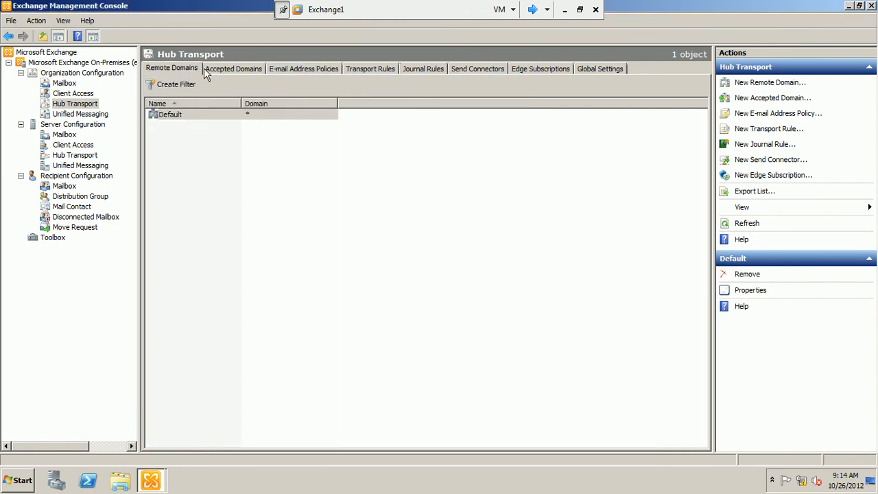
pyautogui.click(208, 69)
pyautogui.rightClick(197, 147)
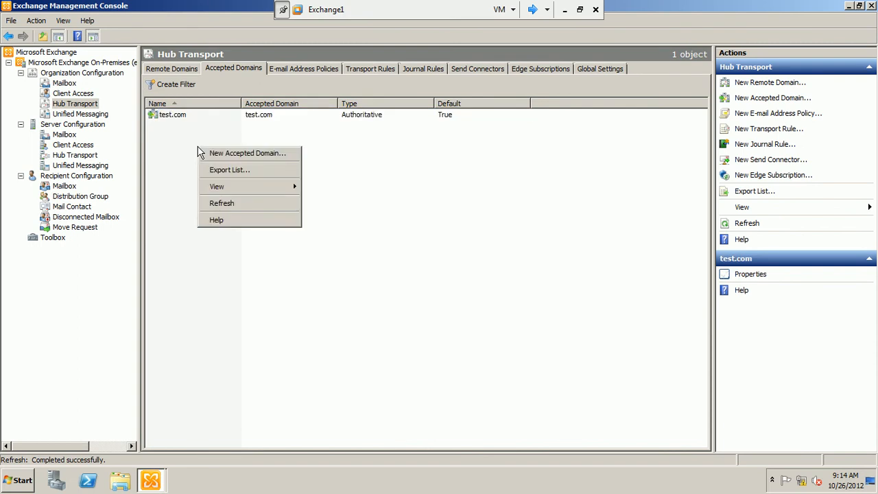
pyautogui.click(212, 155)
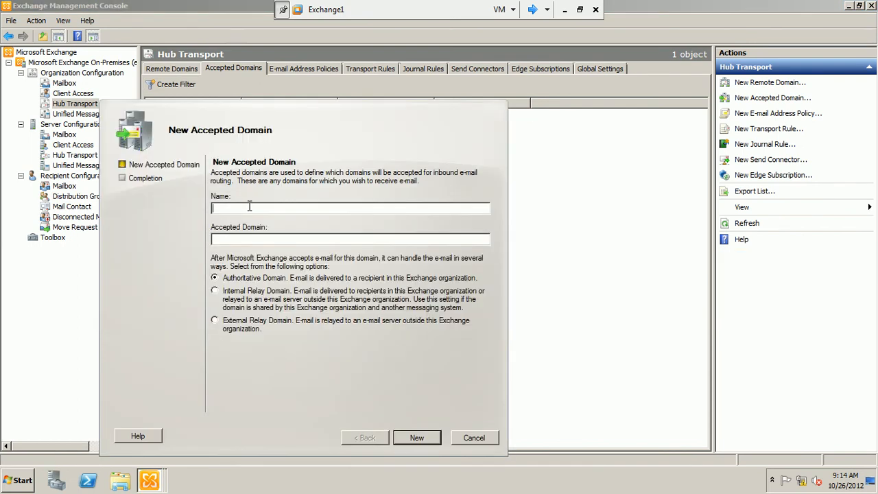
pyautogui.write('N')
pyautogui.press('BackSpace')
pyautogui.write('new accepted domain')
pyautogui.click(249, 237)
pyautogui.write('thezad')
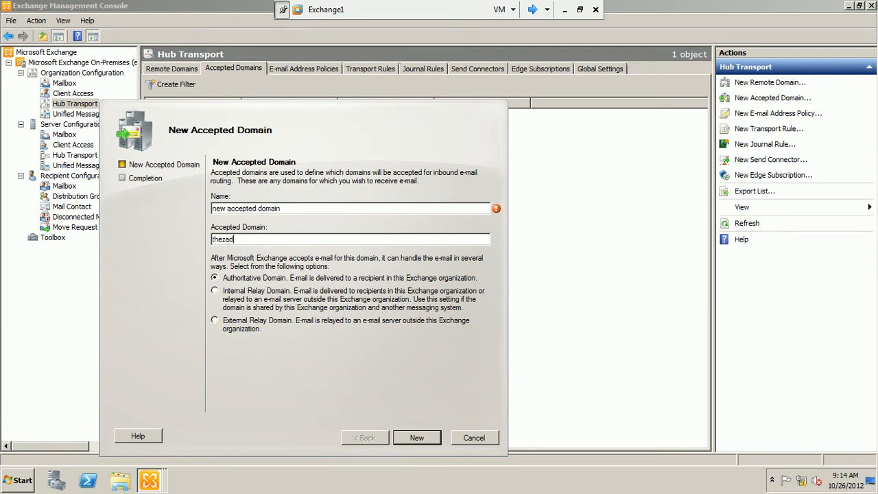
pyautogui.write('.com')
pyautogui.click(436, 439)
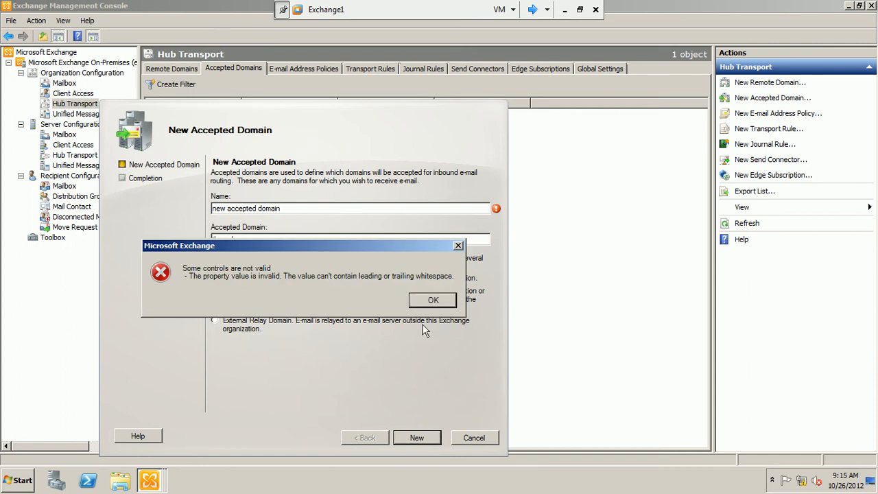
# Change the accepted domain's name to "our new" and finish creating it
pyautogui.click(433, 302)
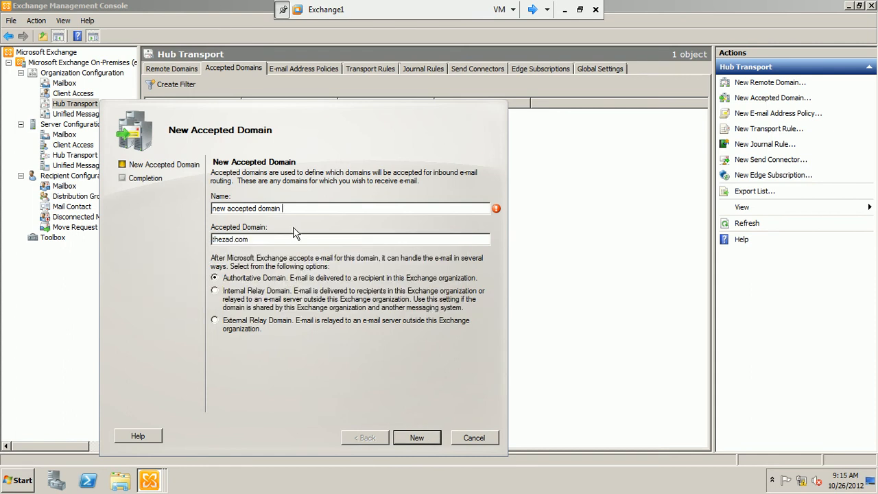
pyautogui.moveTo(294, 209); pyautogui.dragTo(202, 210)
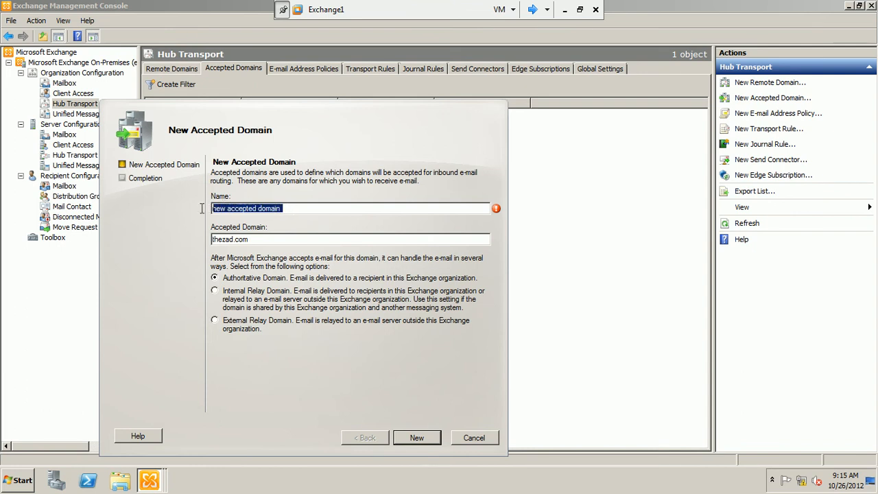
pyautogui.write('our new')
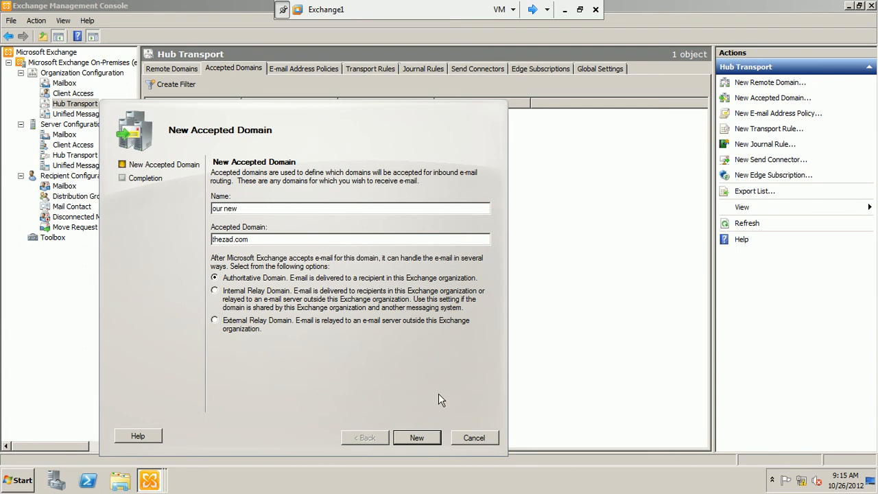
pyautogui.click(423, 437)
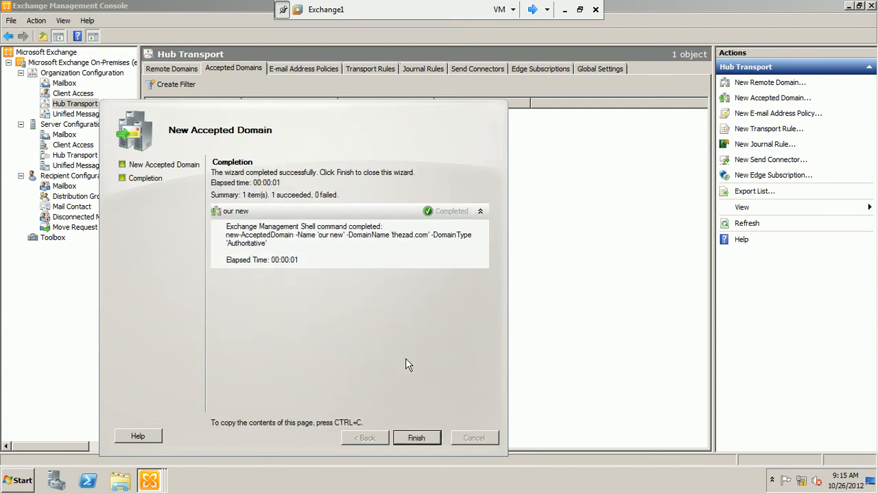
pyautogui.click(428, 442)
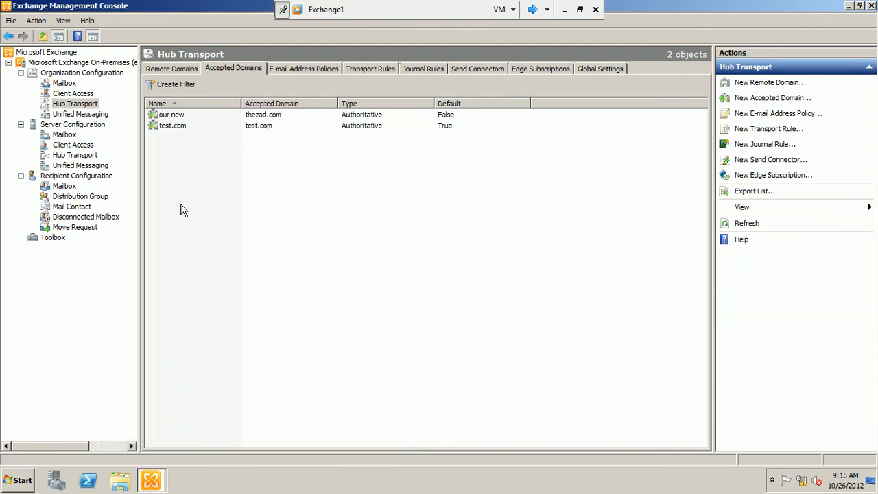
# Return to the Default Policy edit and advance to its configuration summary, keeping the policy set to apply immediately
pyautogui.click(849, 7)
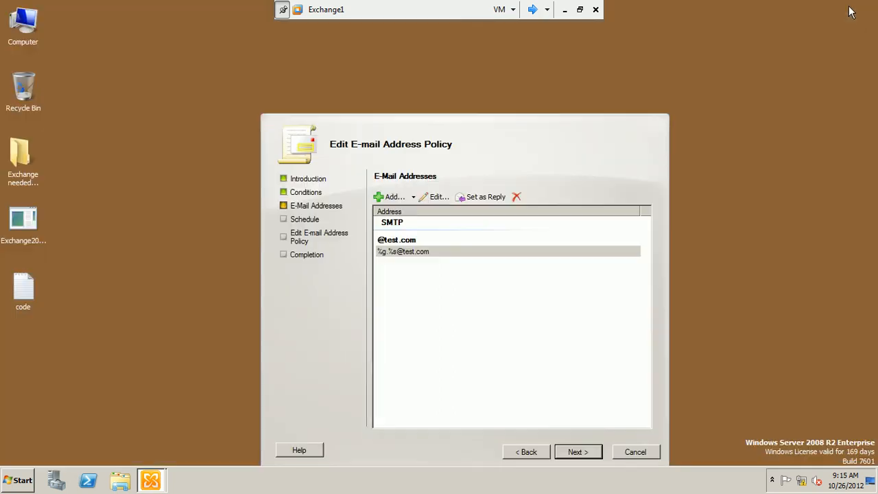
pyautogui.moveTo(506, 134); pyautogui.dragTo(447, 91)
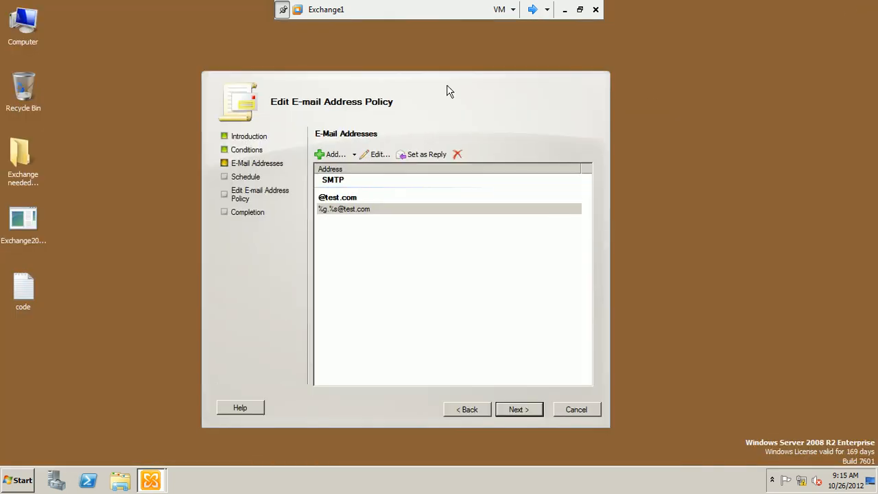
pyautogui.click(334, 153)
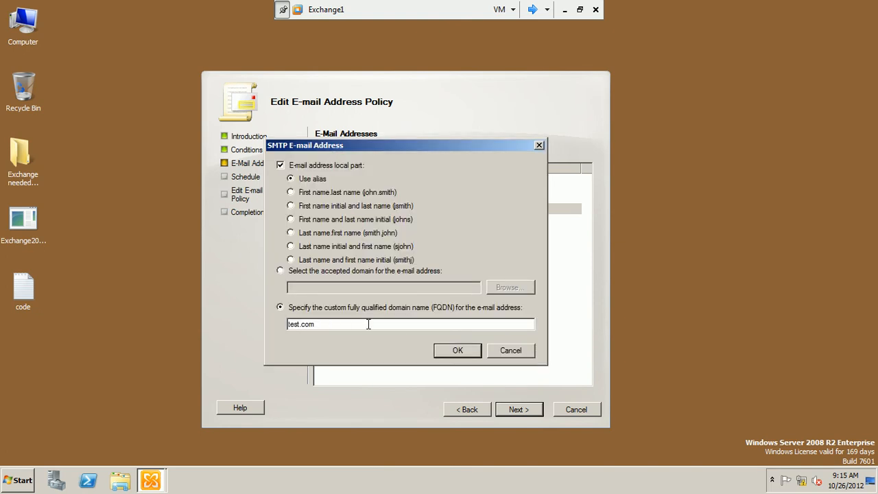
pyautogui.click(499, 352)
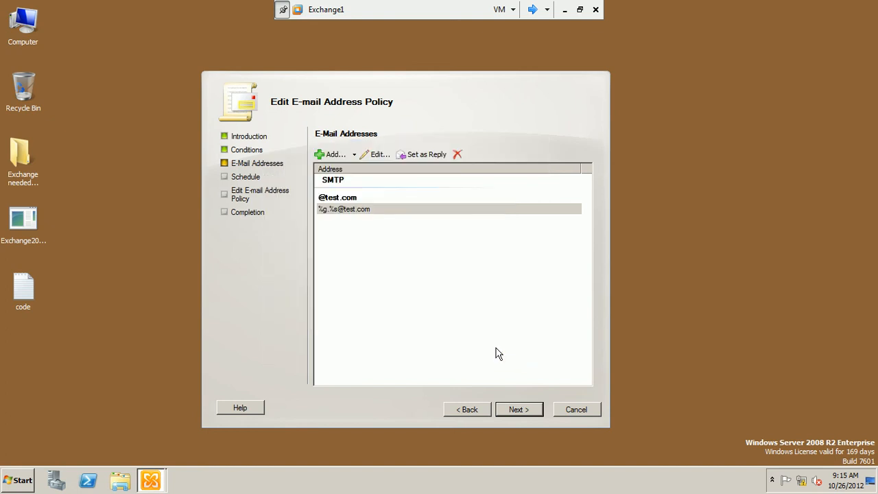
pyautogui.click(519, 411)
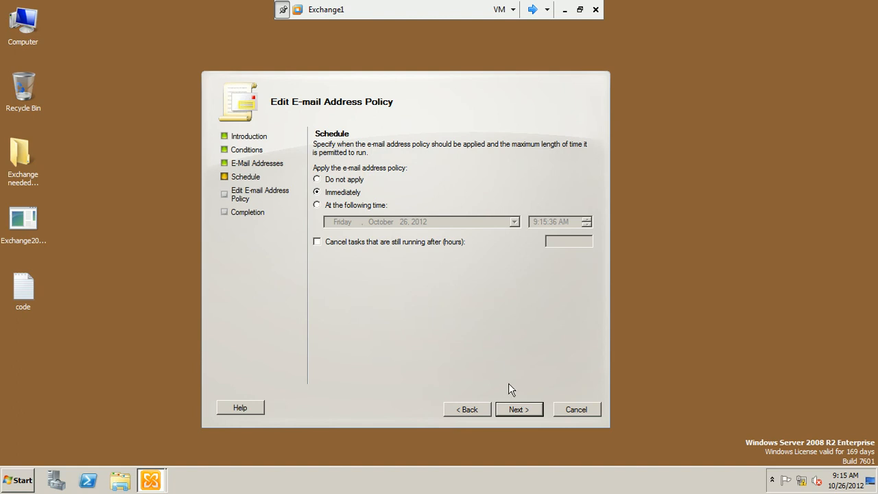
pyautogui.click(518, 410)
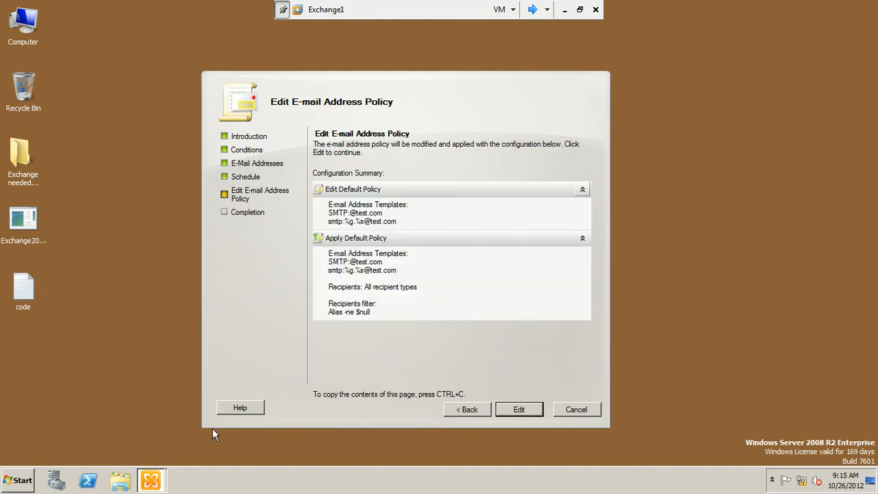
# Cancel the Default Policy edit and discard its changes
pyautogui.moveTo(160, 484)
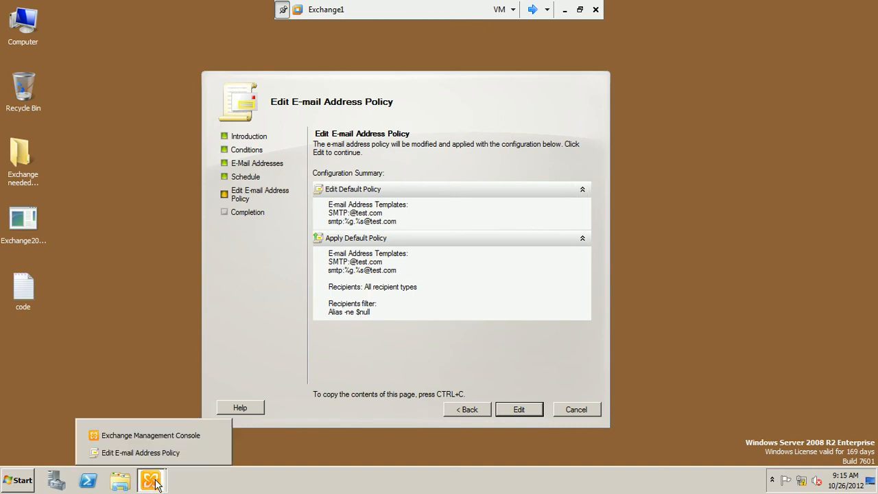
pyautogui.click(178, 450)
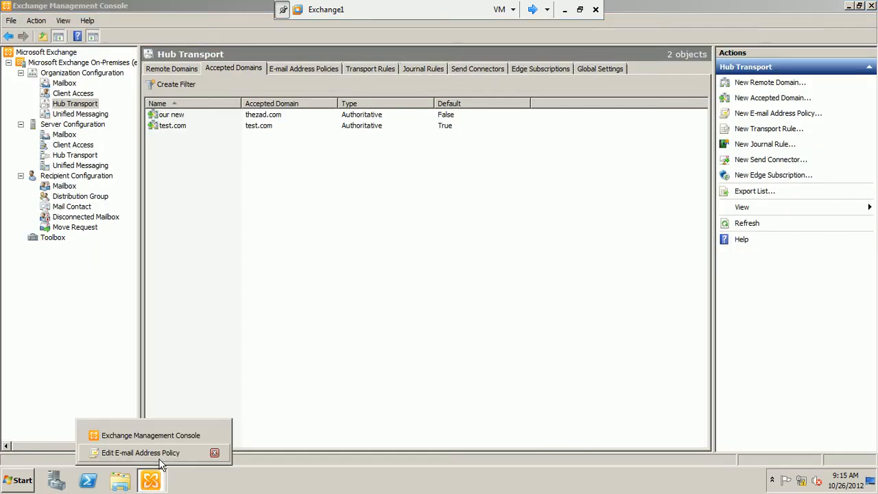
pyautogui.click(212, 452)
pyautogui.click(595, 410)
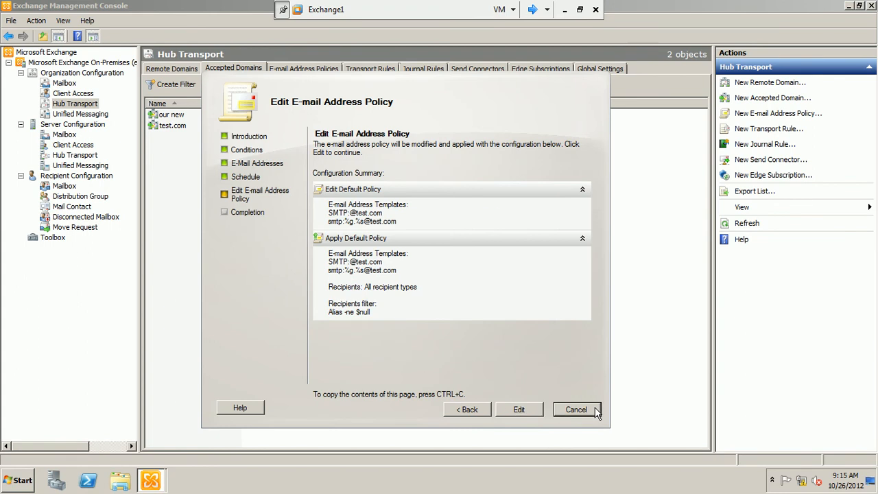
pyautogui.click(427, 272)
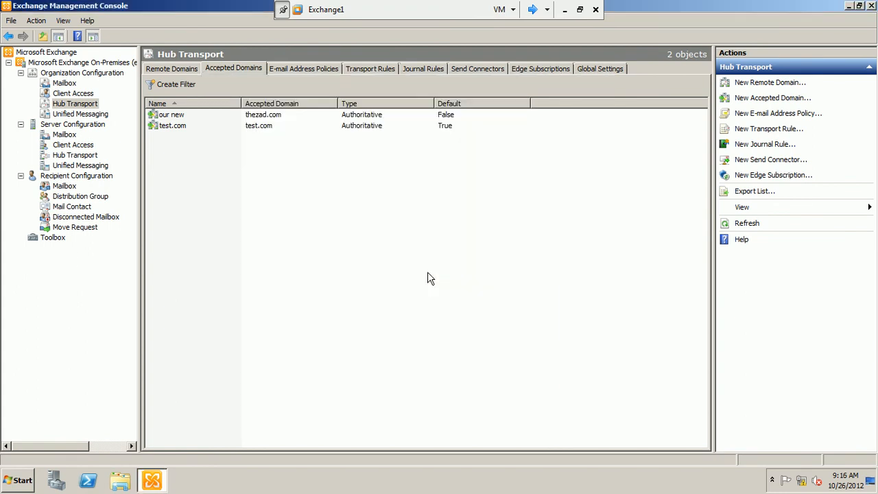
# Start an e-mail address policy named "new policy" for all recipient types, with no conditions selected
pyautogui.click(321, 71)
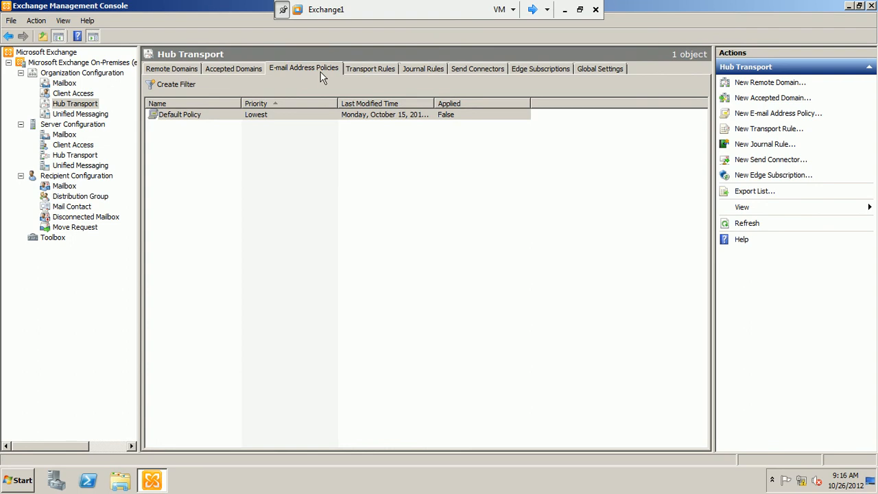
pyautogui.rightClick(199, 141)
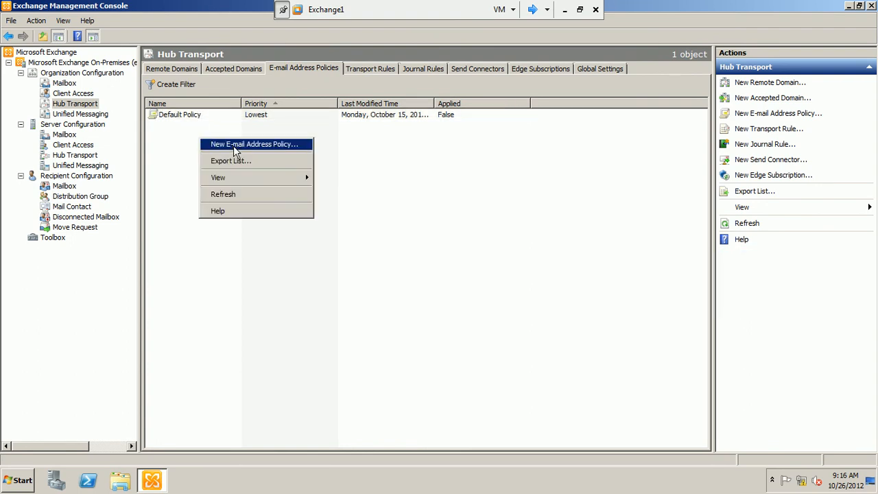
pyautogui.click(234, 145)
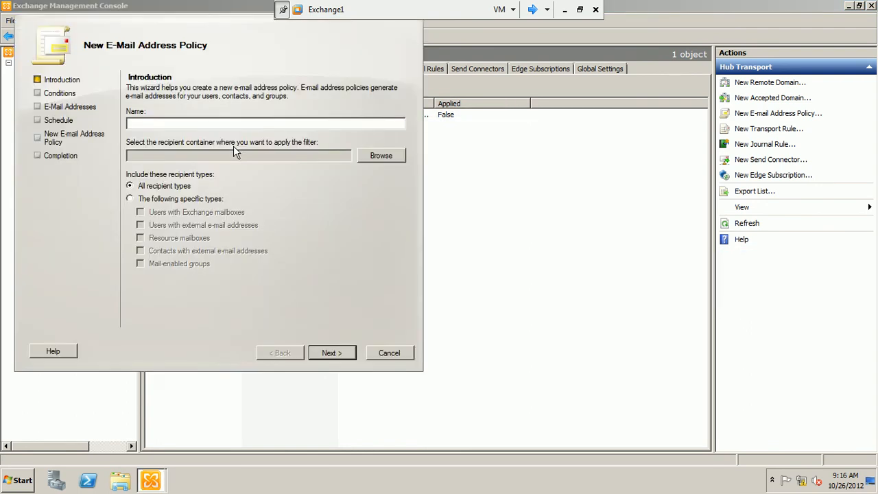
pyautogui.write('new policy')
pyautogui.click(181, 199)
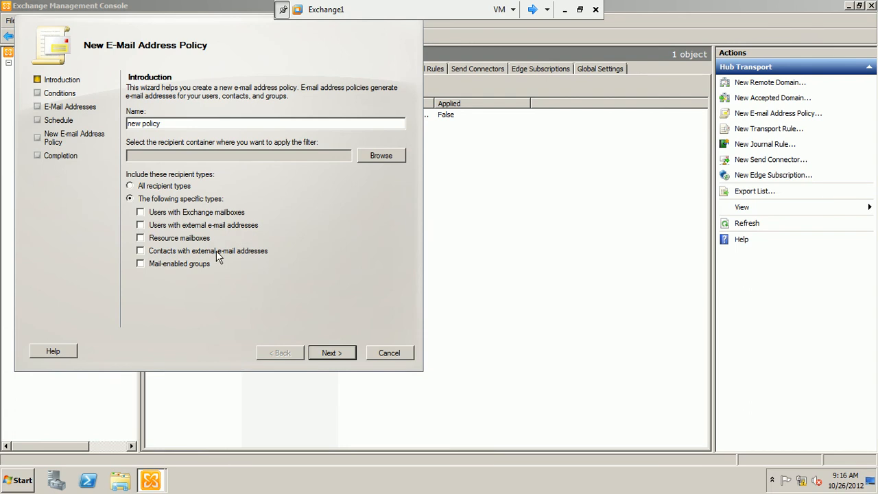
pyautogui.click(130, 185)
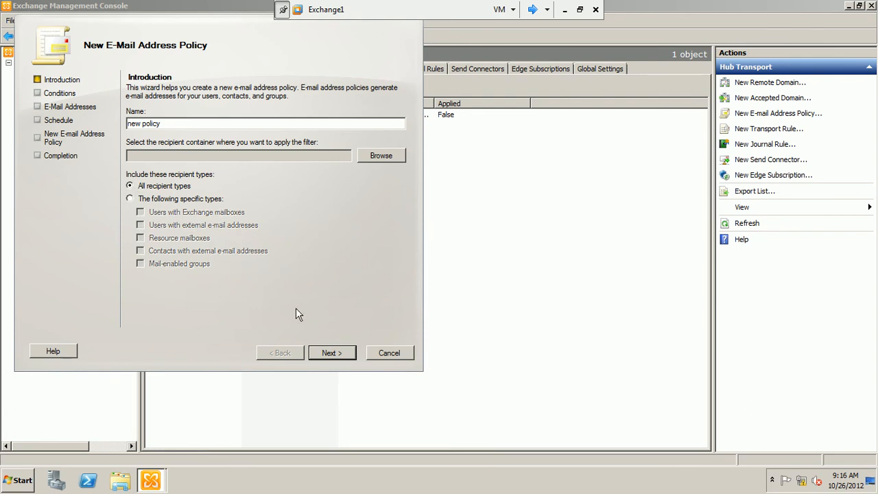
pyautogui.click(342, 357)
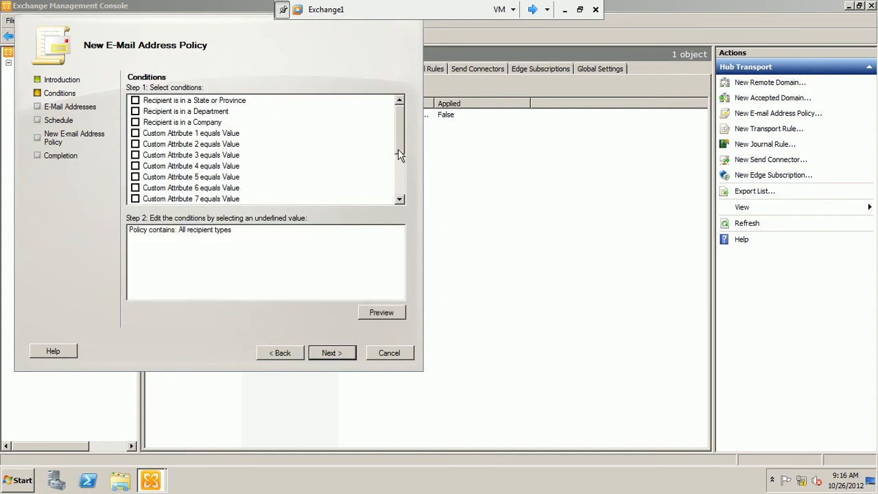
pyautogui.moveTo(398, 134)
pyautogui.mouseDown()
pyautogui.moveTo(401, 180)
pyautogui.moveTo(401, 132)
pyautogui.mouseUp()
pyautogui.click(332, 354)
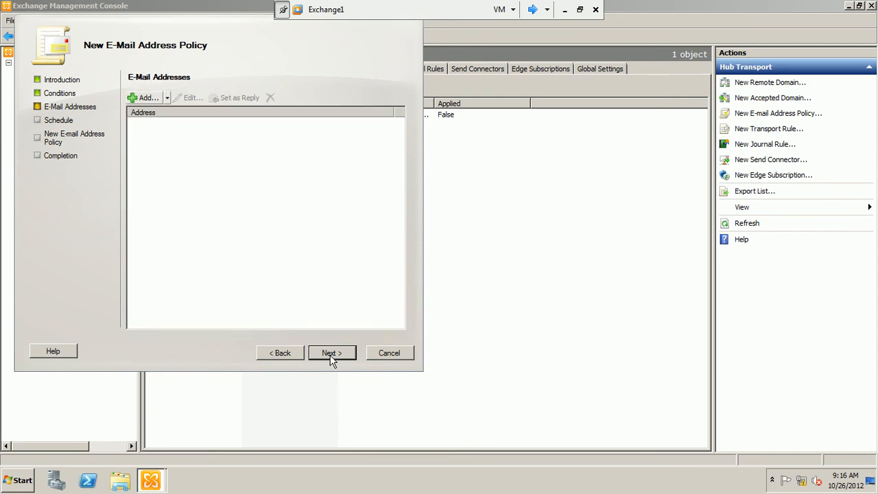
# Add an SMTP address to the new policy that uses the alias and the custom domain thezad.com
pyautogui.click(144, 97)
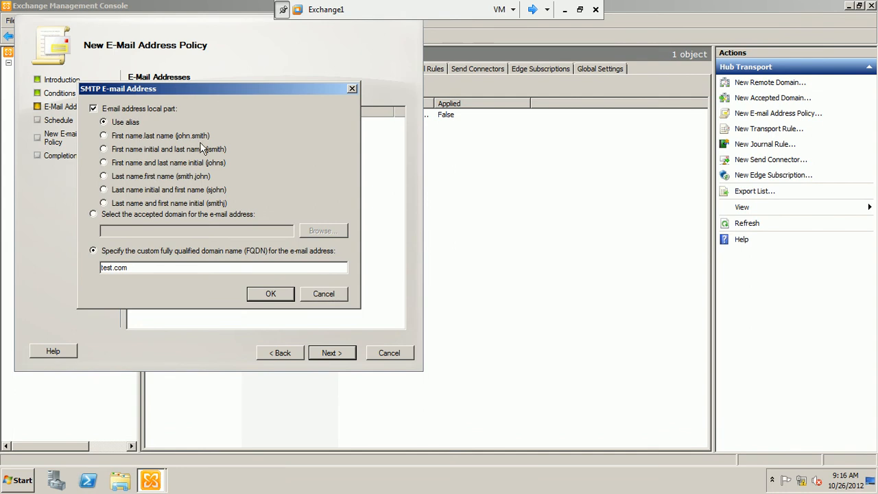
pyautogui.click(132, 267)
pyautogui.press('BackSpace')
pyautogui.press('BackSpace')
pyautogui.press('BackSpace')
pyautogui.write('thezad')
pyautogui.click(269, 295)
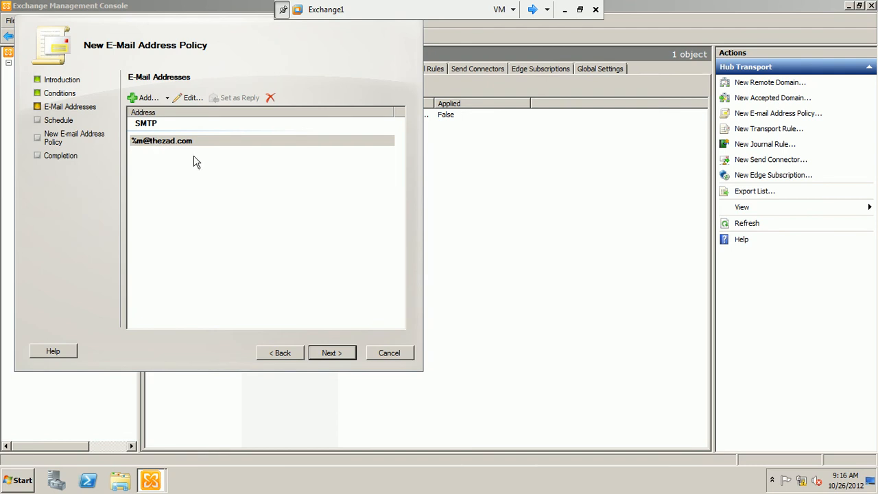
# Try the schedule option for applying the policy at a specific time, and cancel the new policy
pyautogui.click(313, 353)
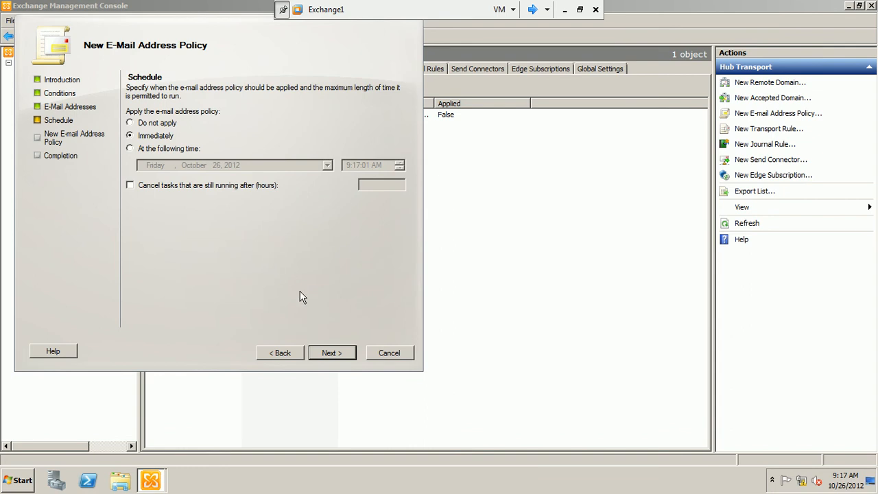
pyautogui.click(193, 151)
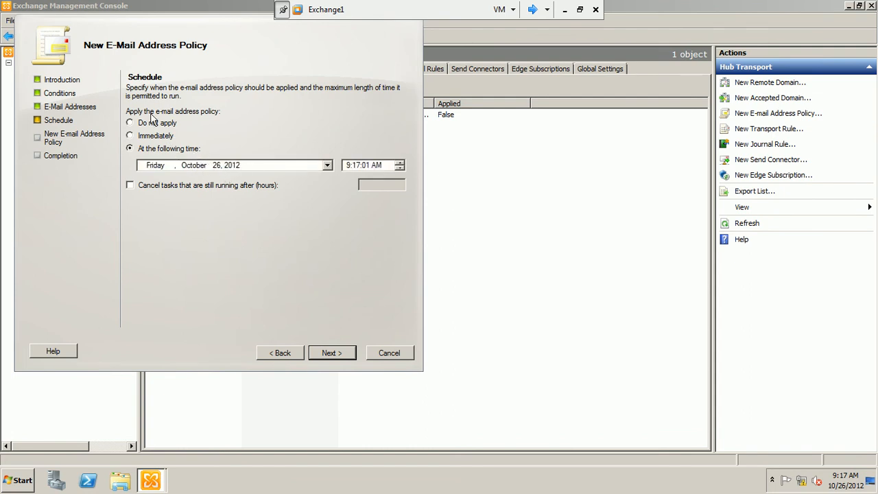
pyautogui.click(381, 354)
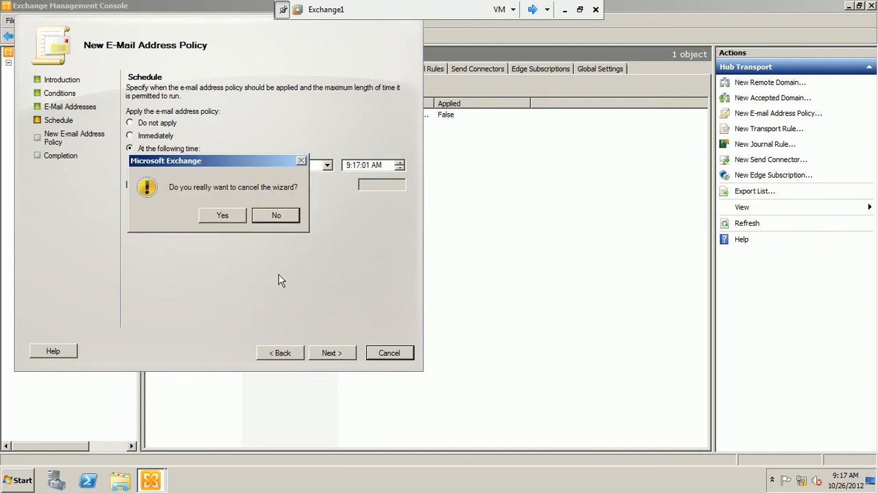
pyautogui.click(231, 214)
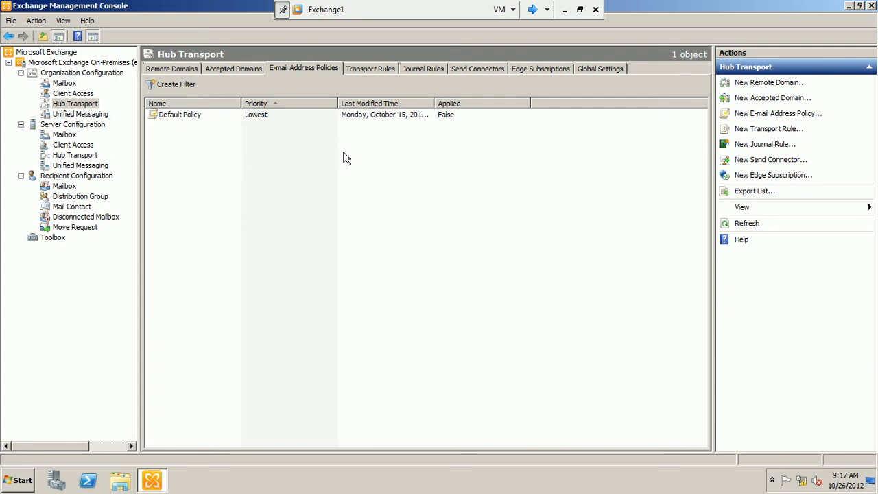
# Try to start an enabled Hub Transport rule named "new rules"
pyautogui.click(372, 69)
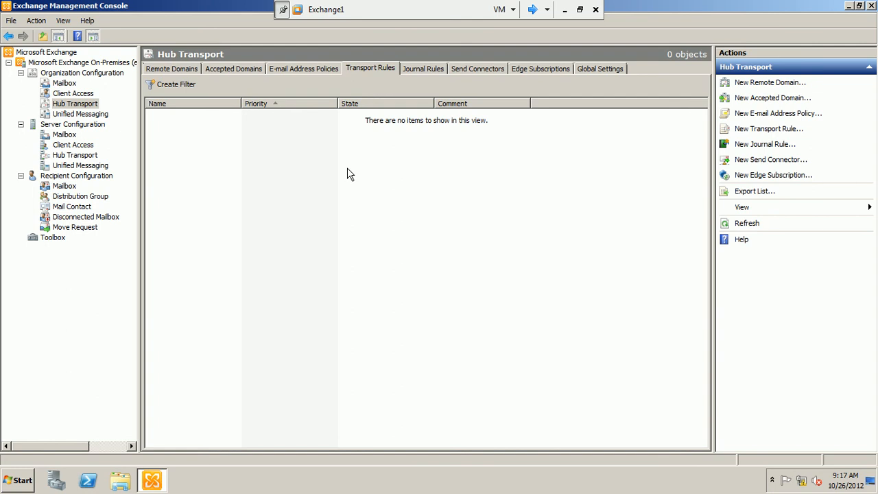
pyautogui.rightClick(282, 149)
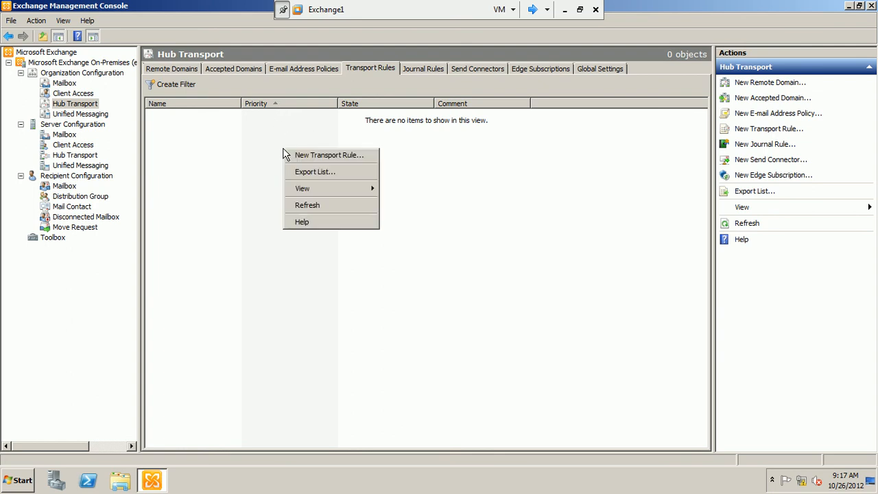
pyautogui.click(289, 155)
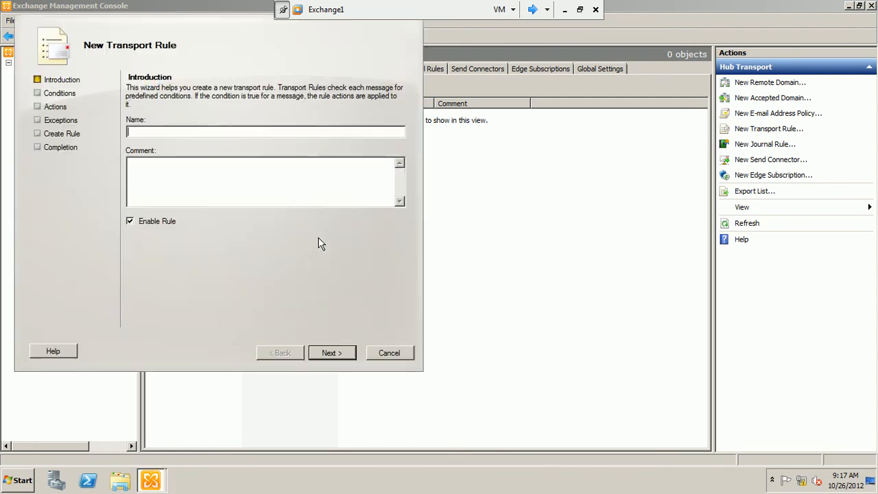
pyautogui.moveTo(221, 2); pyautogui.dragTo(423, 67)
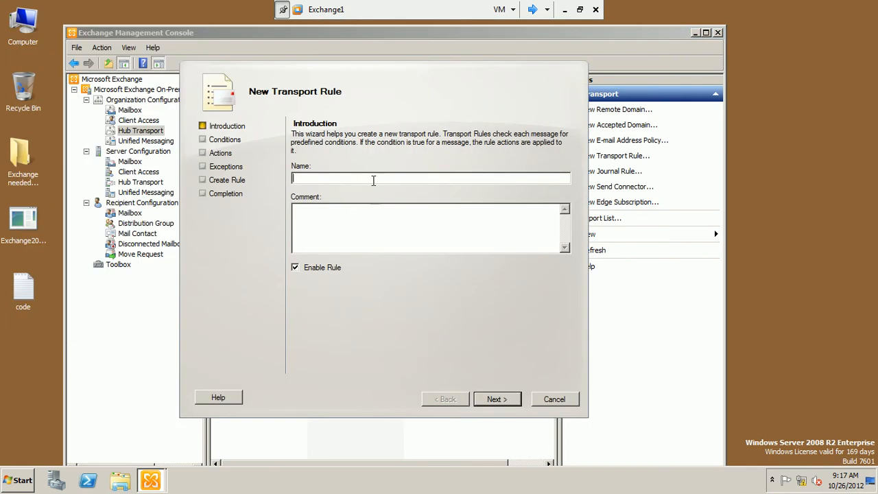
pyautogui.write('new rules')
pyautogui.click(483, 401)
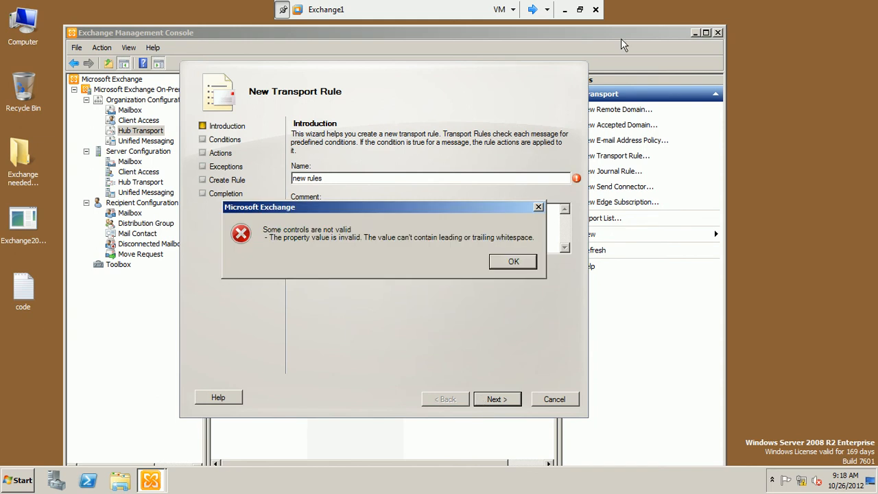
pyautogui.click(513, 261)
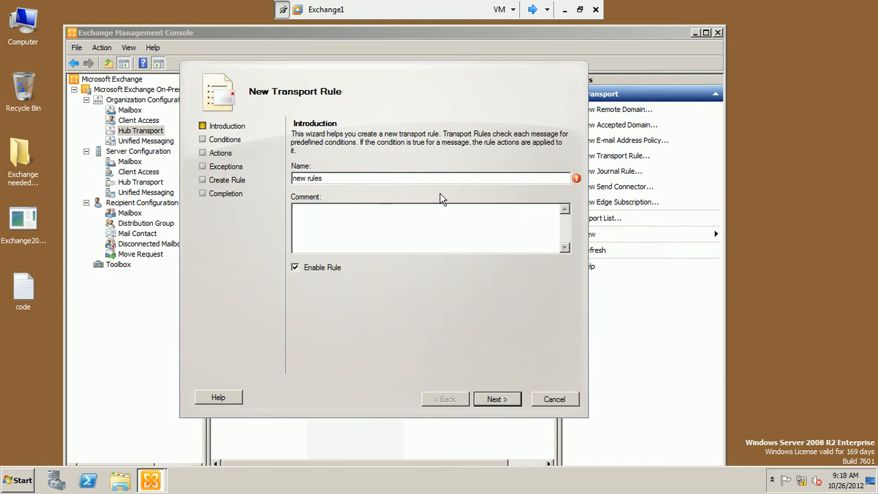
# Shorten the transport rule's name to remove the invalid whitespace and proceed to its conditions
pyautogui.click(309, 177)
pyautogui.press('BackSpace')
pyautogui.write('_')
pyautogui.press('BackSpace')
pyautogui.press('BackSpace')
pyautogui.press('BackSpace')
pyautogui.click(480, 399)
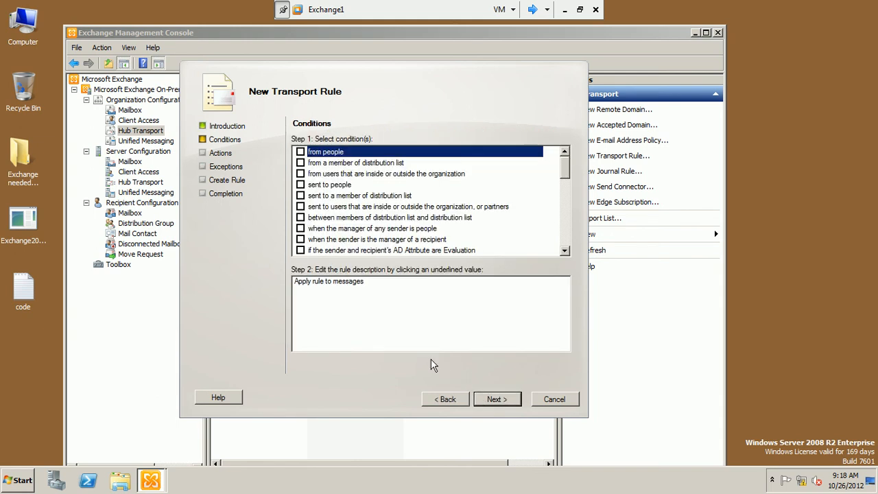
# Maximize the management console window and bring the New Transport Rule wizard back to the front
pyautogui.click(706, 33)
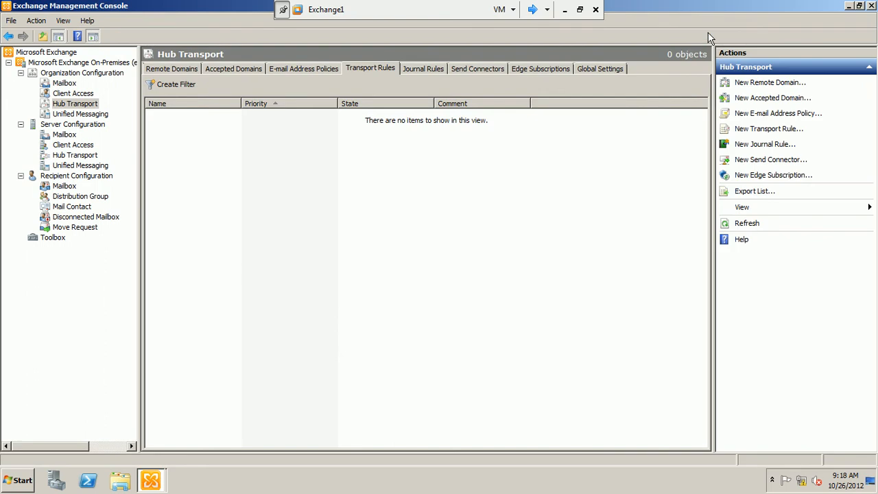
pyautogui.click(153, 484)
pyautogui.click(163, 458)
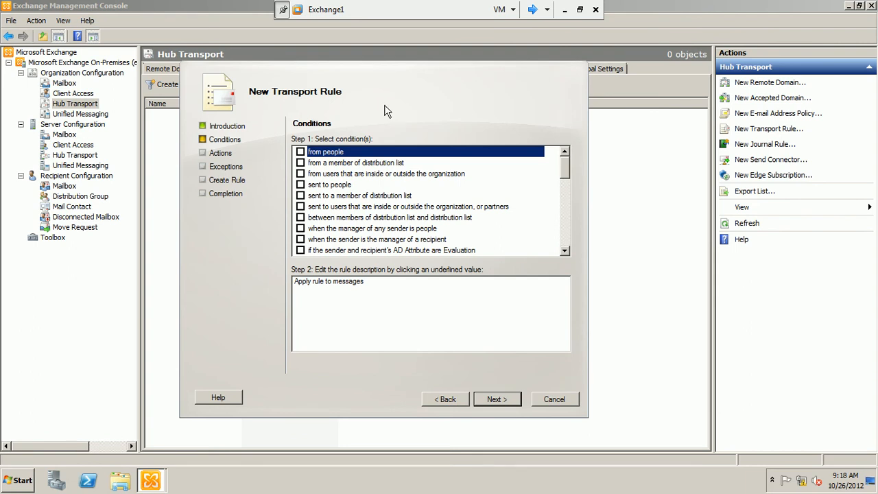
# Review the available rule conditions, leave all of them unselected, and accept applying the rule to every message
pyautogui.click(389, 164)
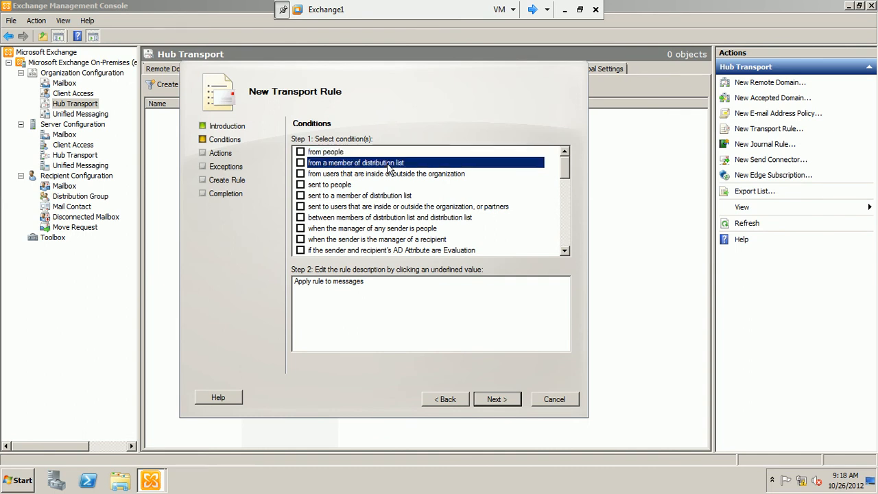
pyautogui.click(343, 186)
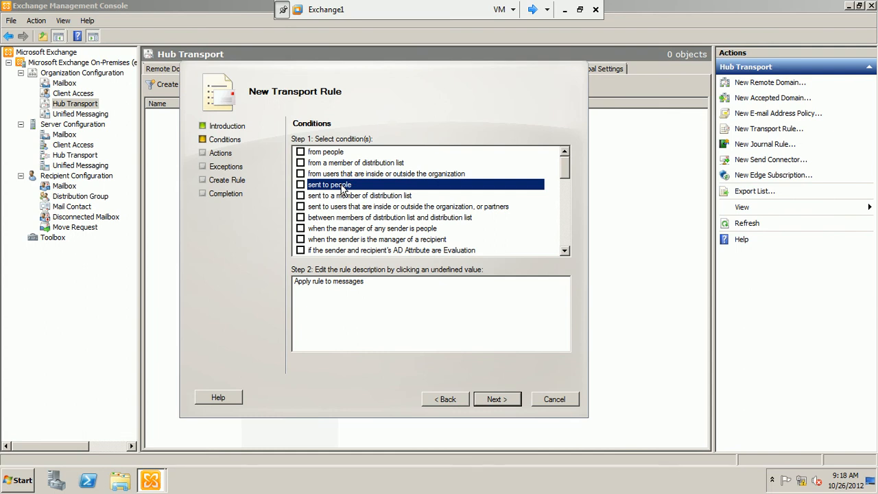
pyautogui.click(565, 251)
pyautogui.click(566, 251)
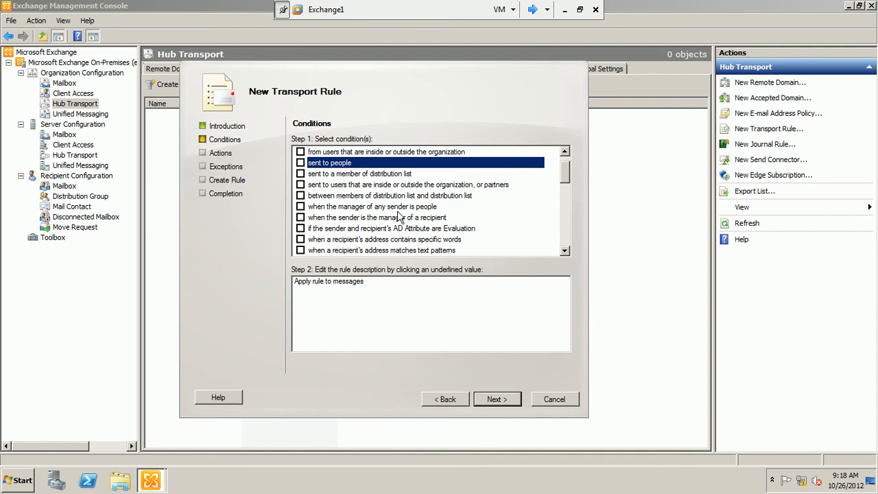
pyautogui.click(564, 252)
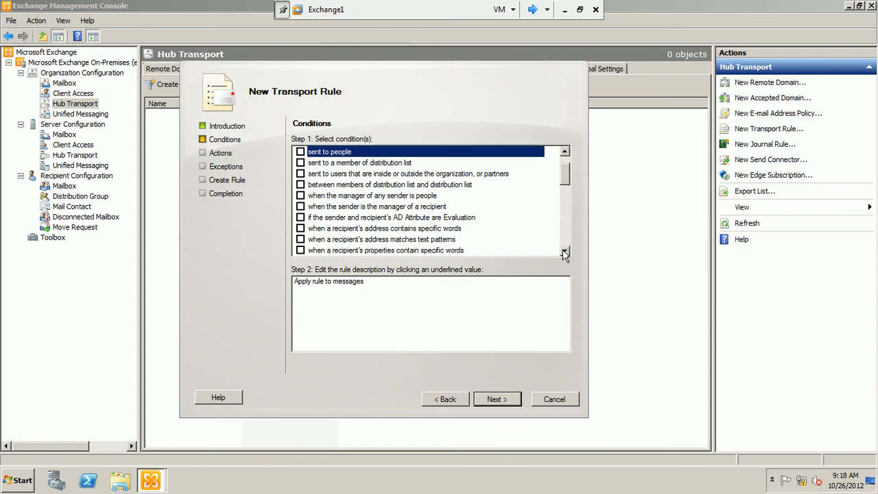
pyautogui.click(564, 251)
pyautogui.click(564, 251)
pyautogui.click(564, 251)
pyautogui.moveTo(564, 251); pyautogui.dragTo(564, 253)
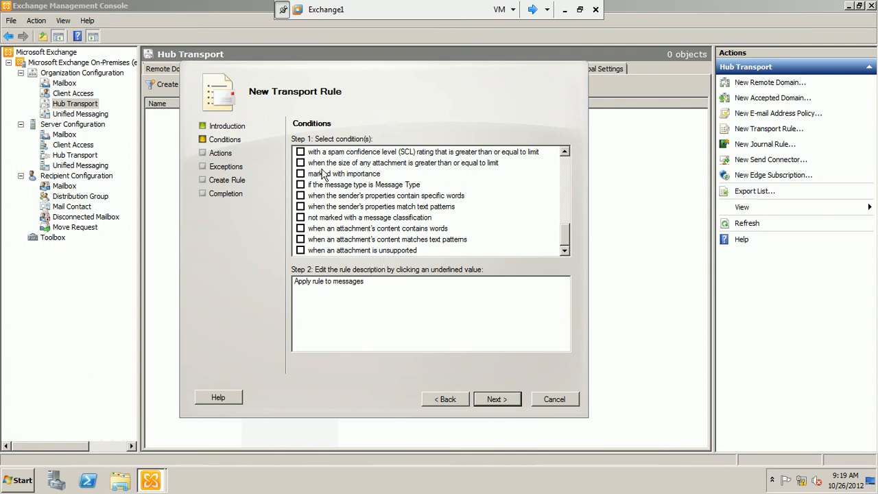
pyautogui.click(496, 399)
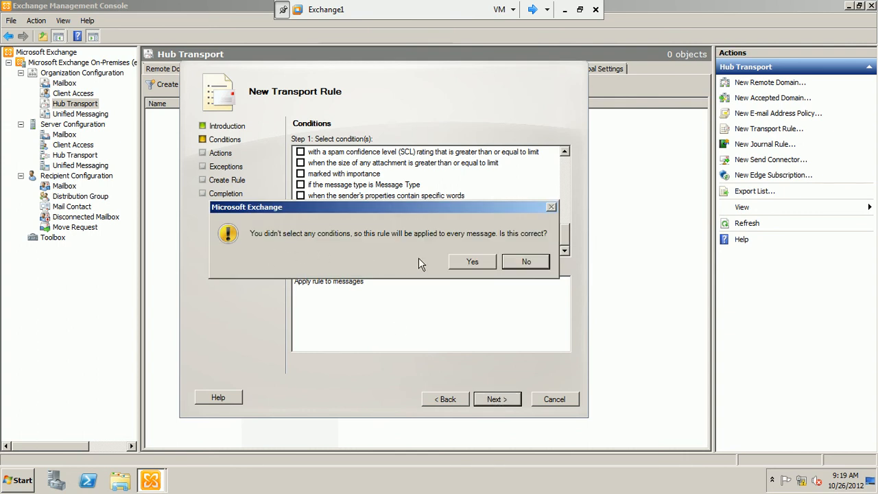
pyautogui.click(473, 263)
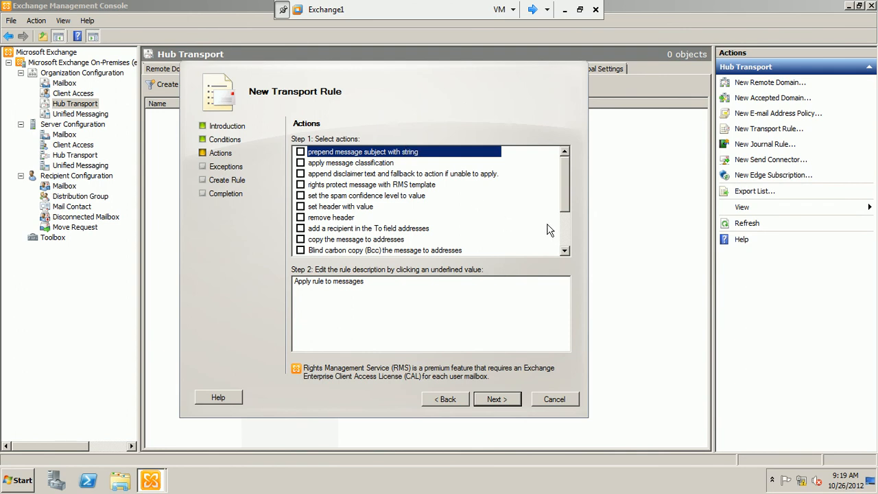
# Examine the full list of actions available for the transport rule
pyautogui.click(565, 251)
pyautogui.click(565, 251)
pyautogui.click(565, 251)
pyautogui.click(565, 251)
pyautogui.click(565, 252)
pyautogui.click(565, 251)
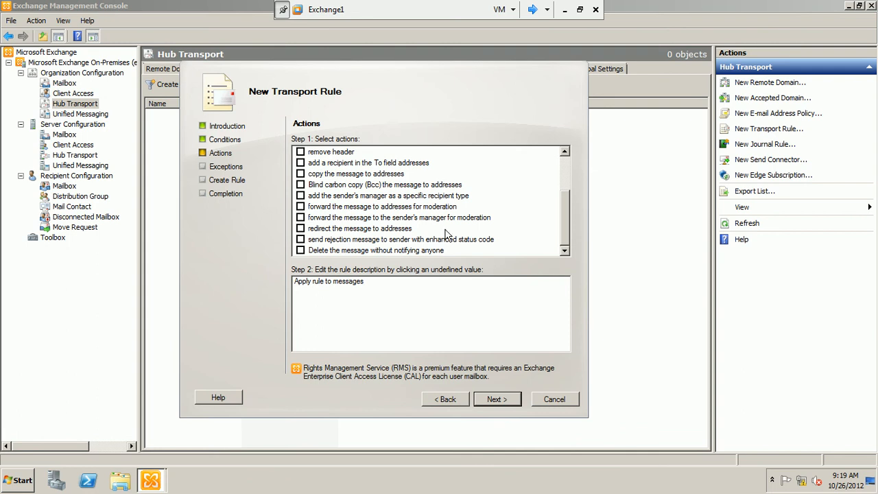
pyautogui.click(565, 152)
pyautogui.click(565, 152)
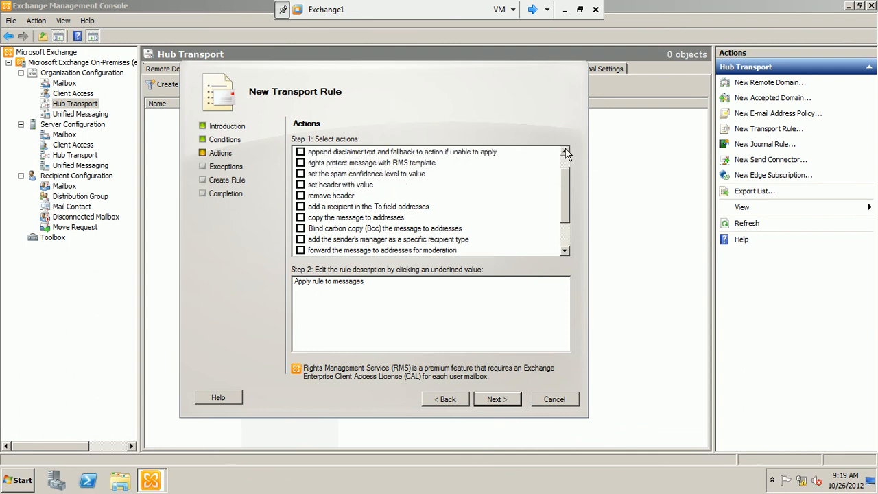
pyautogui.click(564, 152)
pyautogui.click(565, 152)
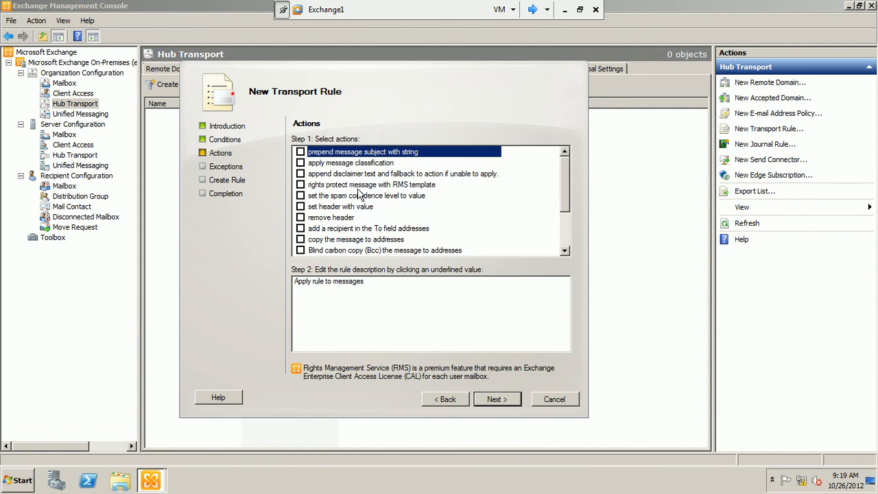
# Add the append disclaimer text action to the transport rule, with the text "please if this email is not for you ignore it ."
pyautogui.click(302, 174)
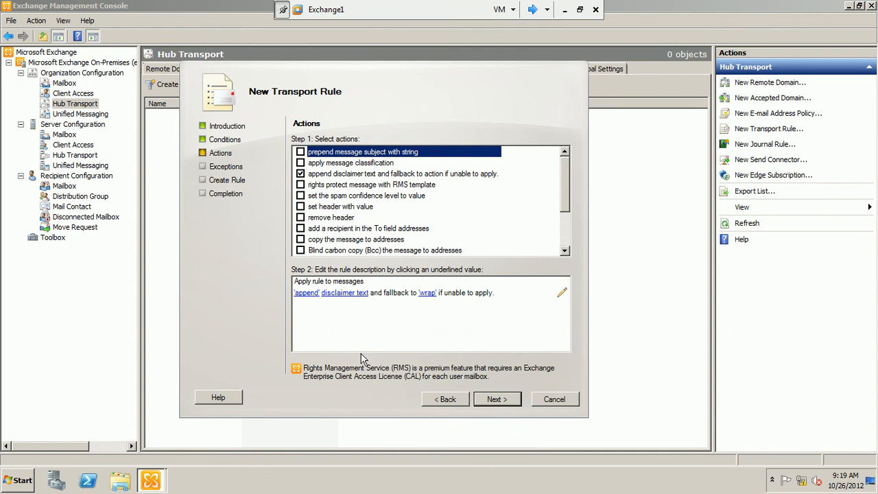
pyautogui.click(345, 293)
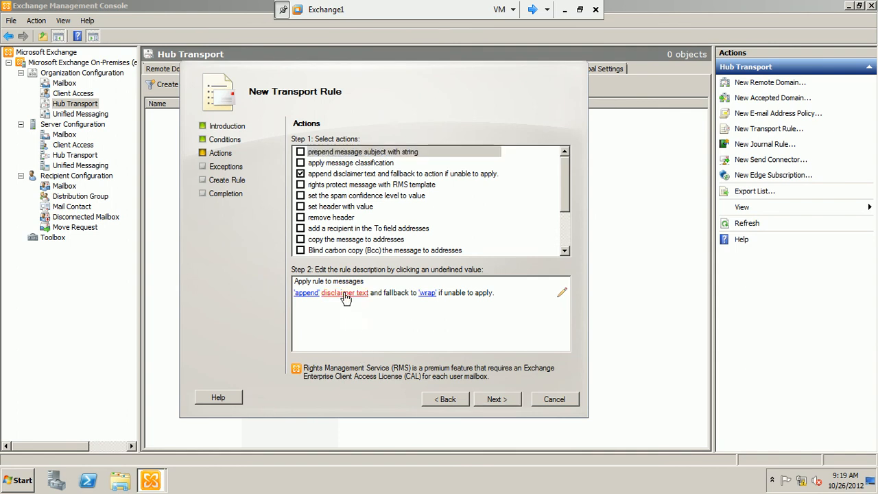
pyautogui.write('please if ')
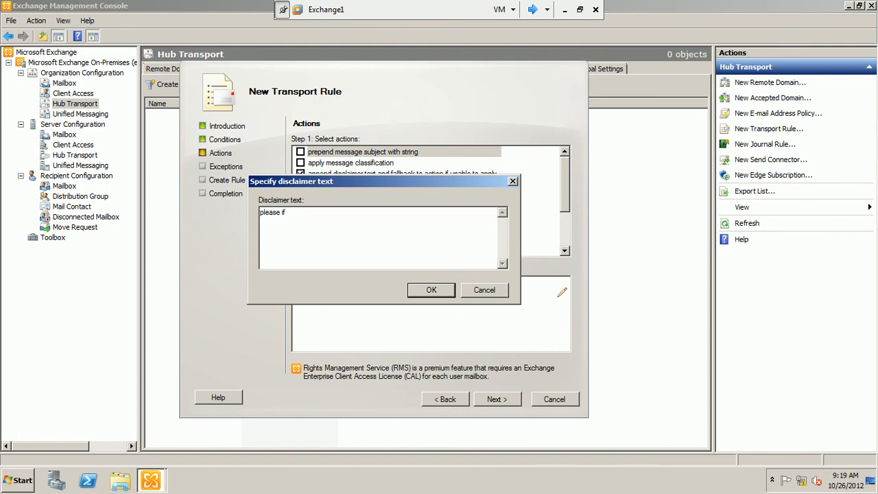
pyautogui.write('this email is not for you ignor')
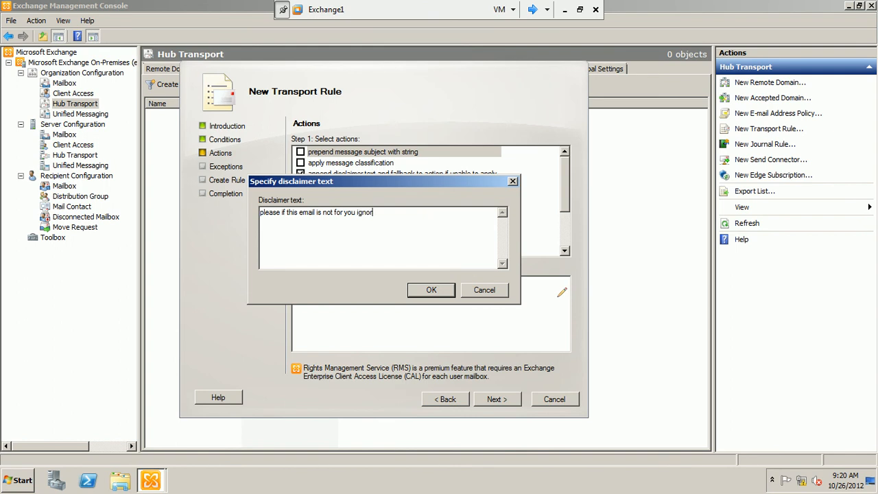
pyautogui.write('e it .')
pyautogui.click(424, 290)
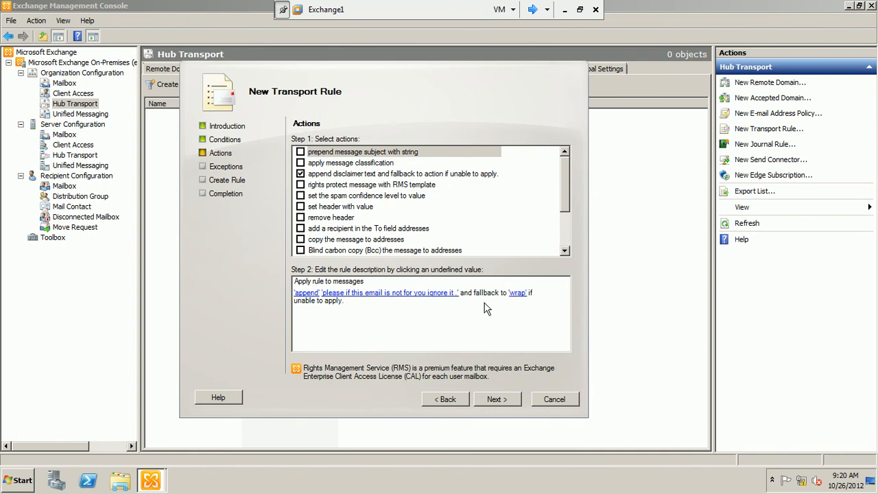
# Examine the fallback choices for the disclaimer without changing wrap, and look over the remaining rule actions
pyautogui.click(517, 294)
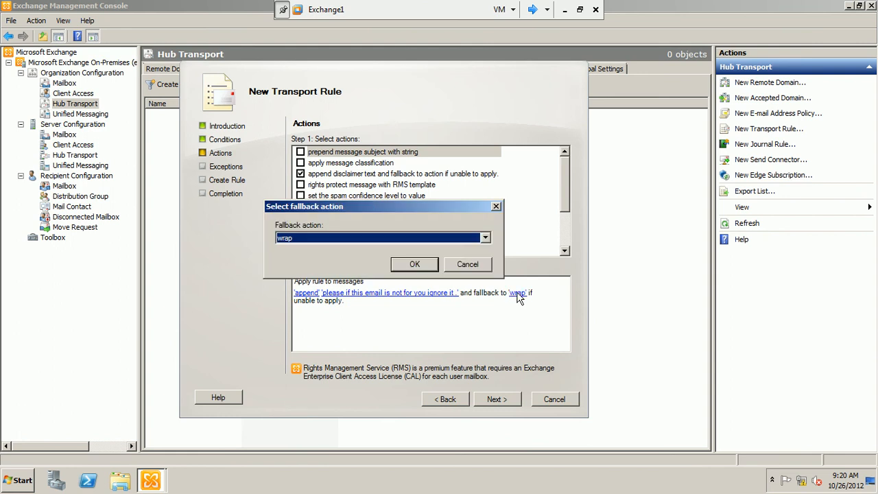
pyautogui.click(486, 238)
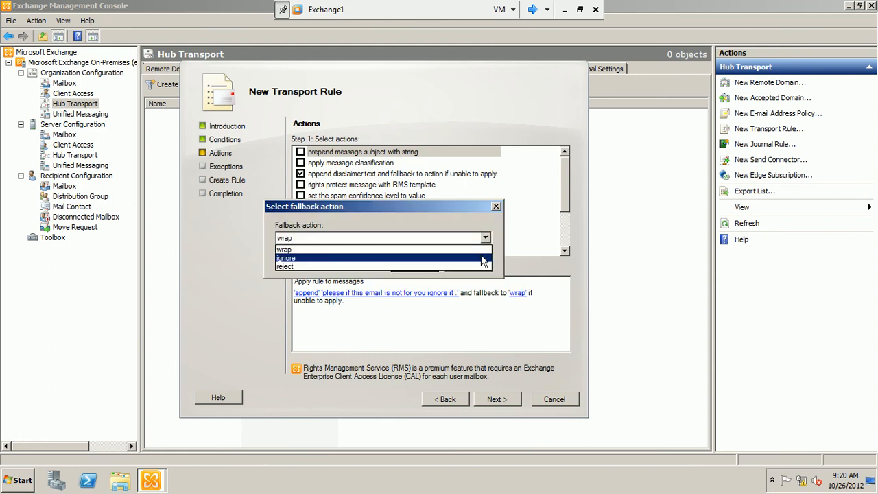
pyautogui.click(473, 250)
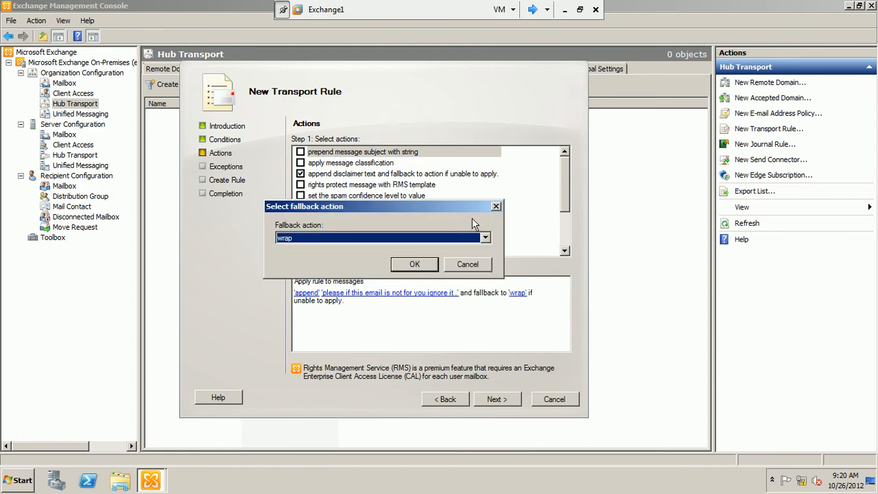
pyautogui.click(460, 269)
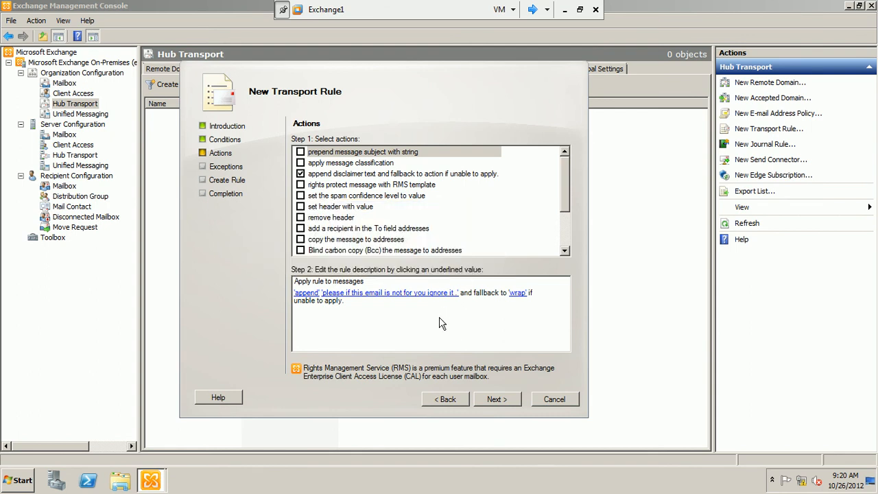
pyautogui.moveTo(564, 203); pyautogui.dragTo(563, 227)
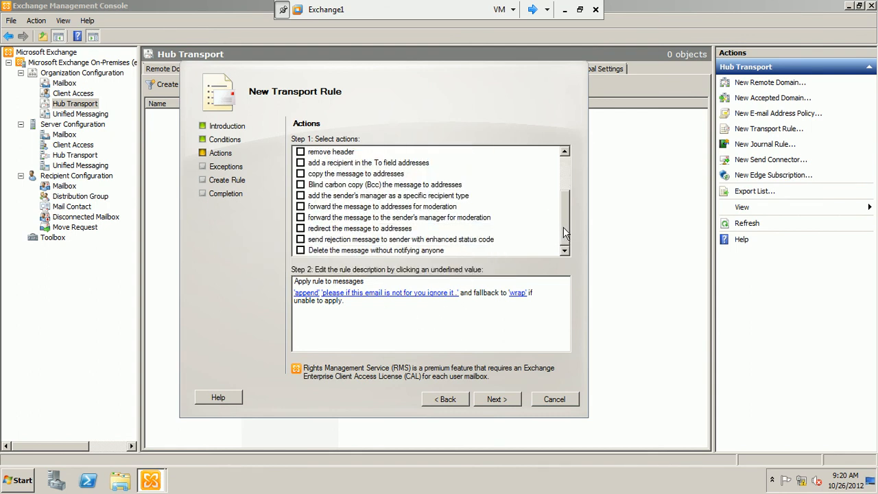
# Proceed to the transport rule's exceptions and review the full list, leaving all of them unselected
pyautogui.click(497, 399)
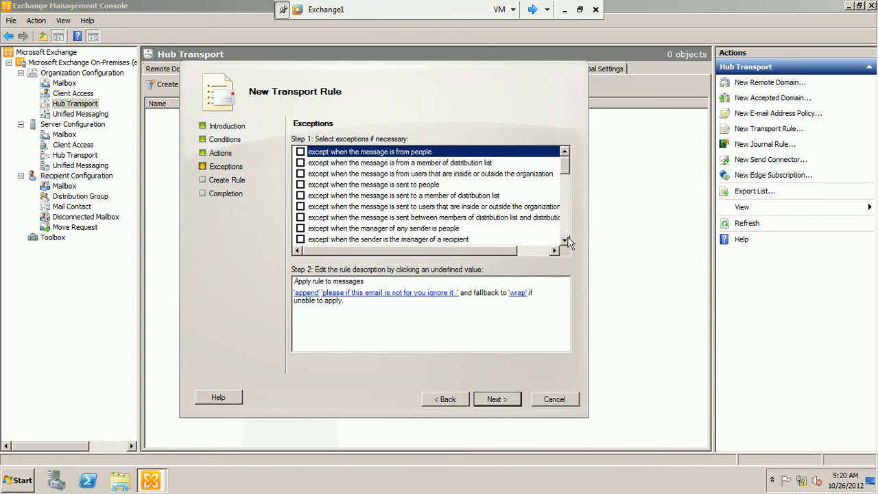
pyautogui.click(565, 240)
pyautogui.click(565, 240)
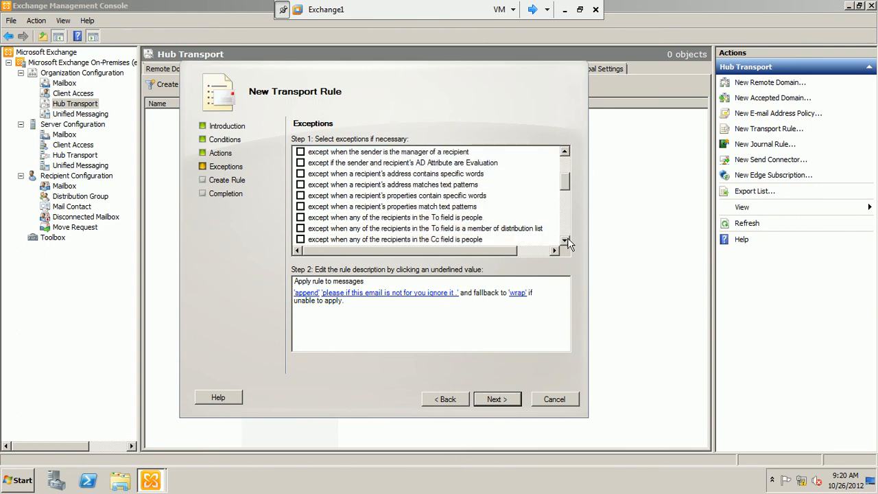
pyautogui.click(566, 240)
pyautogui.click(565, 240)
pyautogui.click(565, 240)
pyautogui.click(565, 240)
pyautogui.click(565, 240)
pyautogui.click(565, 240)
pyautogui.click(565, 240)
pyautogui.click(566, 240)
pyautogui.click(566, 240)
pyautogui.click(565, 240)
pyautogui.click(566, 241)
pyautogui.click(566, 240)
pyautogui.click(565, 240)
pyautogui.click(565, 240)
pyautogui.click(565, 241)
pyautogui.click(565, 240)
pyautogui.click(565, 240)
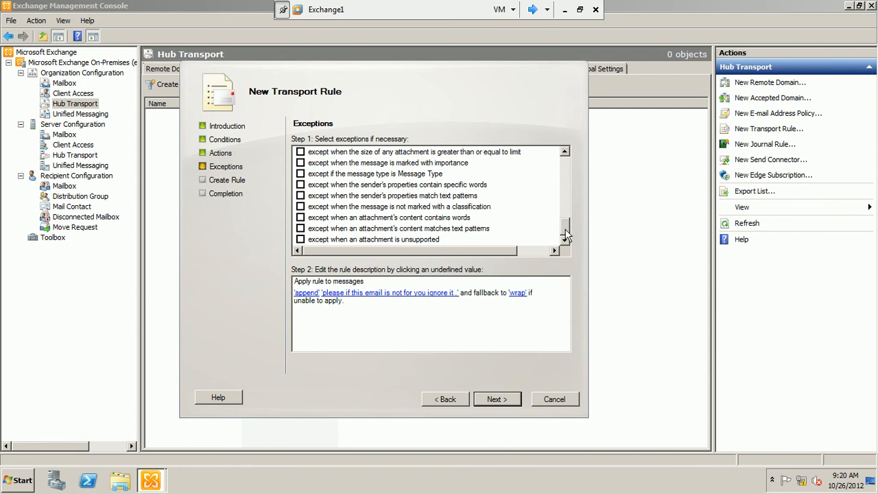
pyautogui.moveTo(566, 235); pyautogui.dragTo(567, 170)
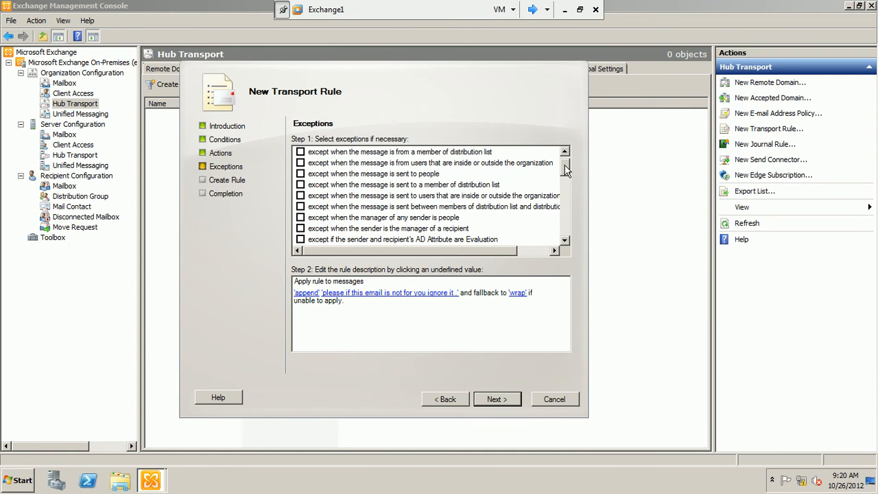
# Accept the configuration summary, create the transport rule, and finish the wizard
pyautogui.click(496, 400)
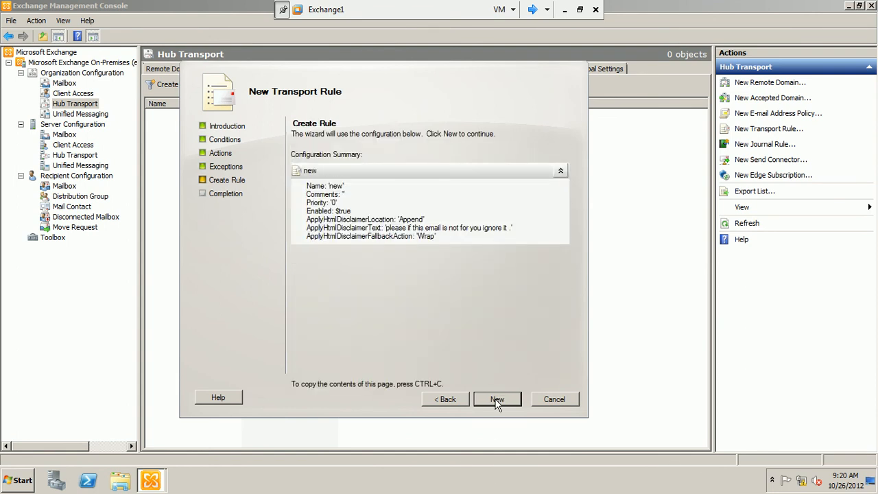
pyautogui.click(496, 400)
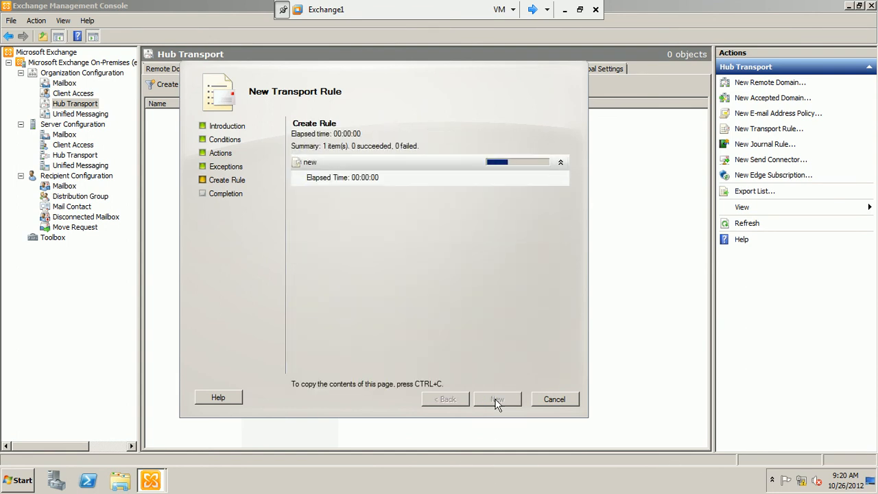
pyautogui.click(497, 400)
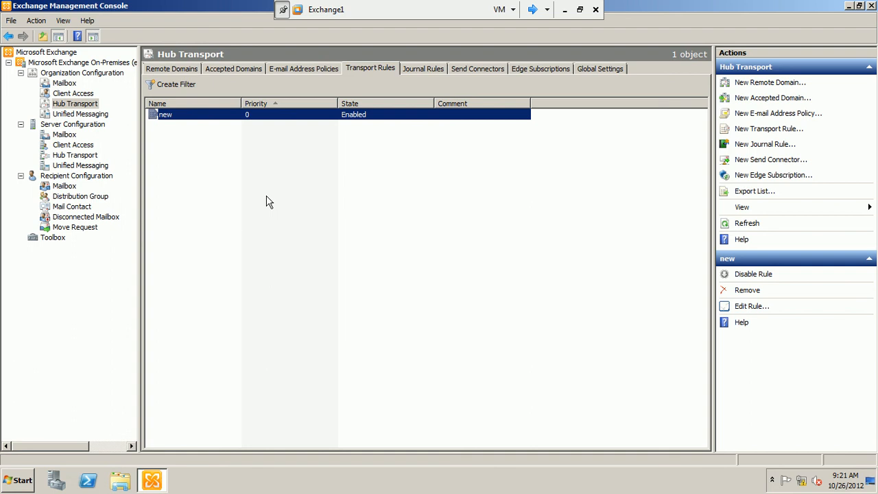
# Open the transport rule "new" for editing, look at its name and conditions pages, and cancel without saving
pyautogui.click(192, 174)
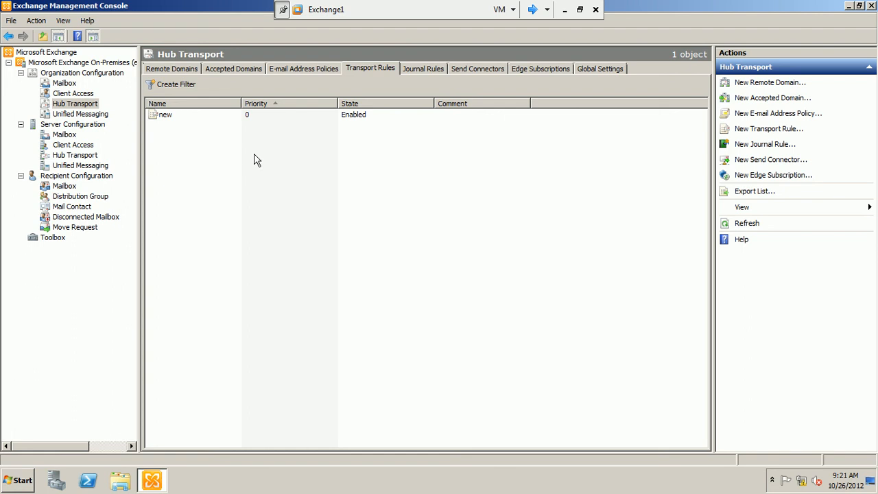
pyautogui.rightClick(171, 114)
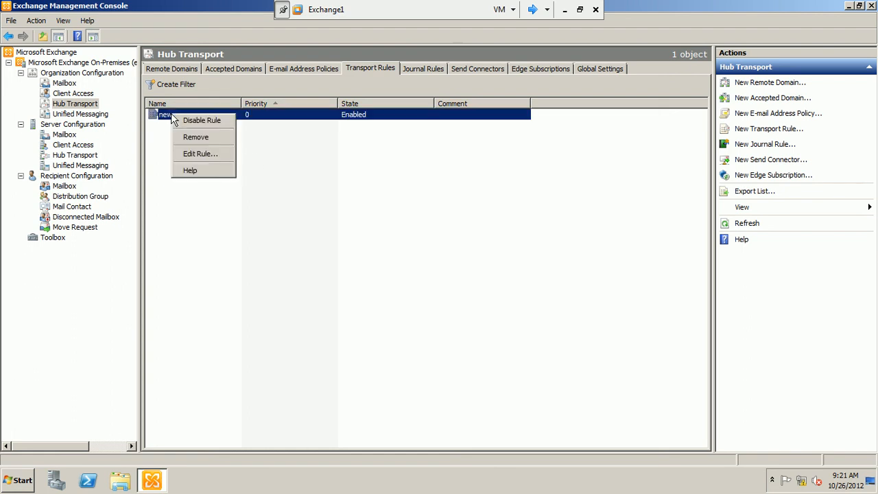
pyautogui.click(206, 154)
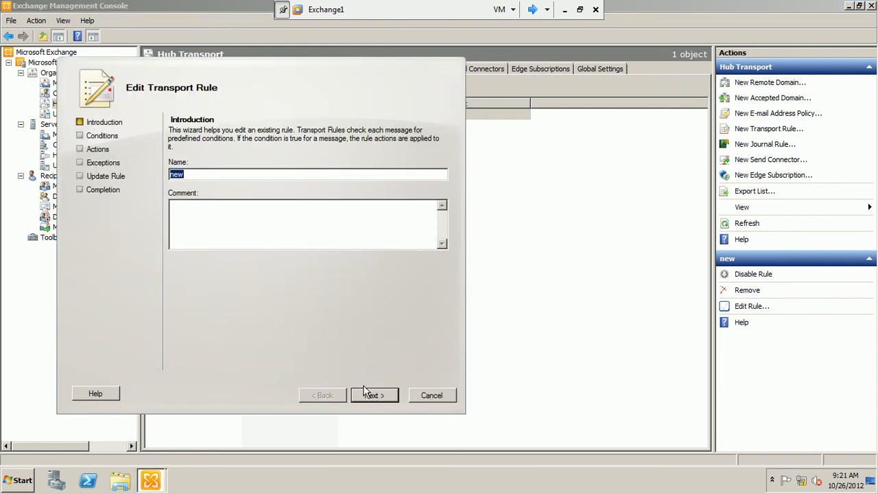
pyautogui.click(367, 398)
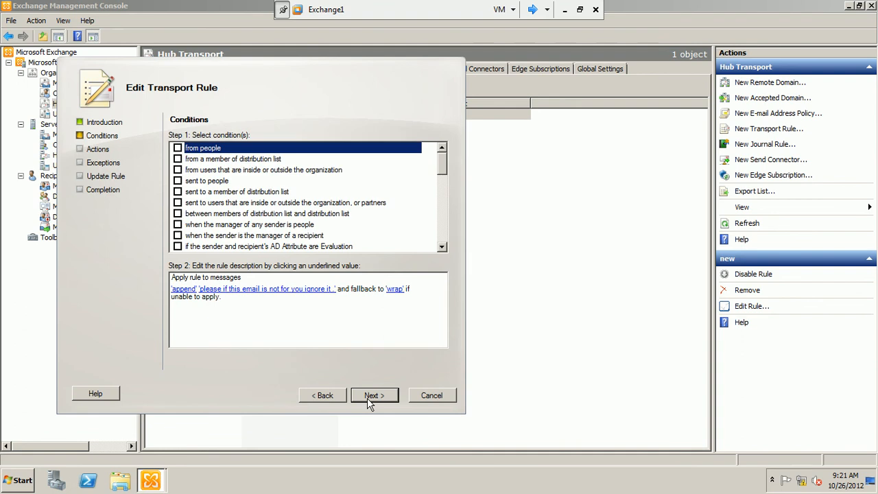
pyautogui.click(368, 398)
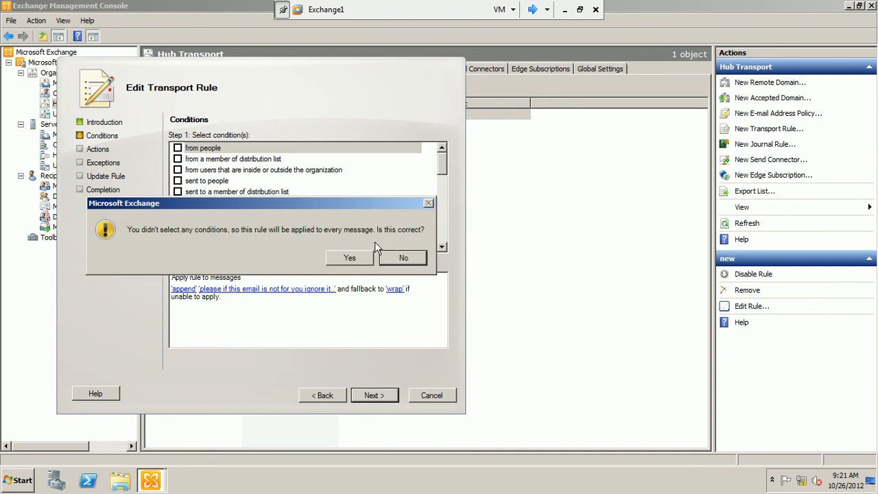
pyautogui.click(402, 260)
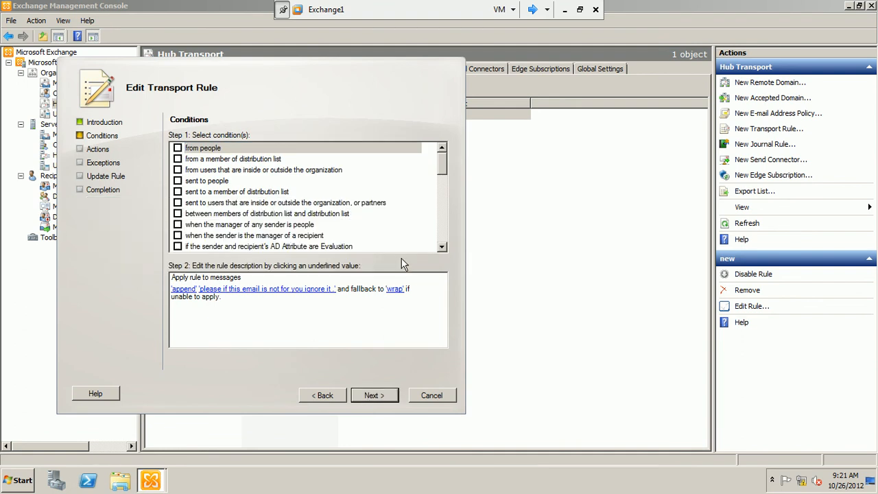
pyautogui.click(421, 396)
# Remove the transport rule "new" from the Hub Transport configuration and confirm the removal
pyautogui.rightClick(229, 123)
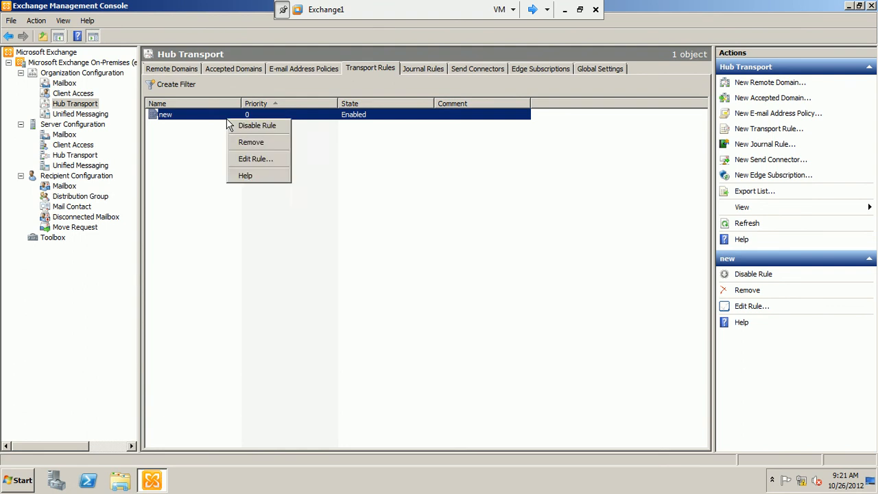
pyautogui.click(252, 143)
pyautogui.click(439, 258)
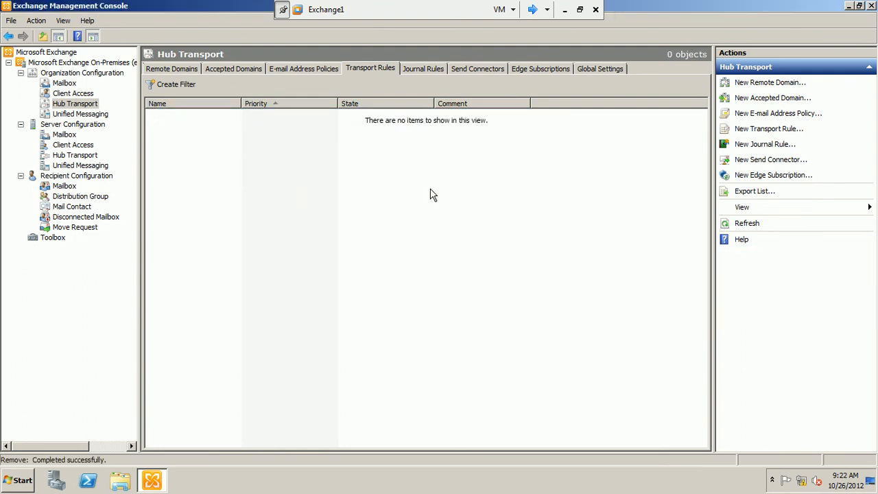
# Start a new journal rule in the organization's Hub Transport journal rules and name it first-r
pyautogui.click(433, 71)
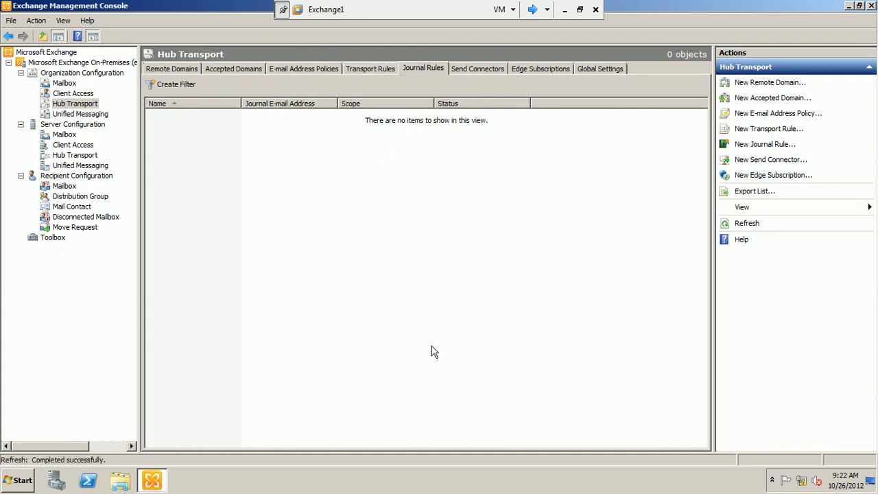
pyautogui.rightClick(351, 153)
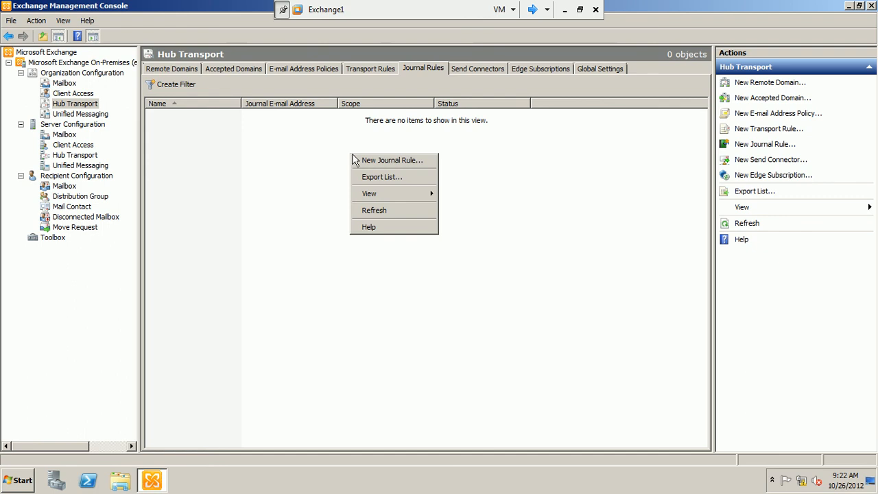
pyautogui.click(357, 162)
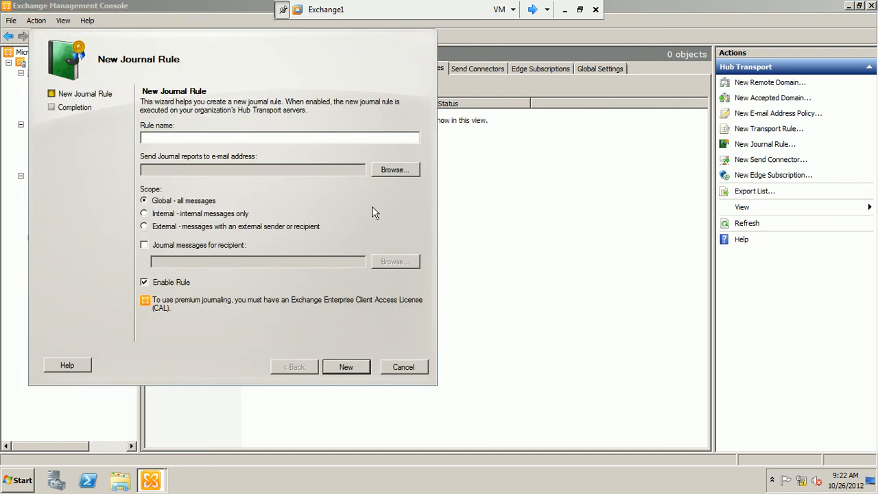
pyautogui.moveTo(263, 41); pyautogui.dragTo(341, 87)
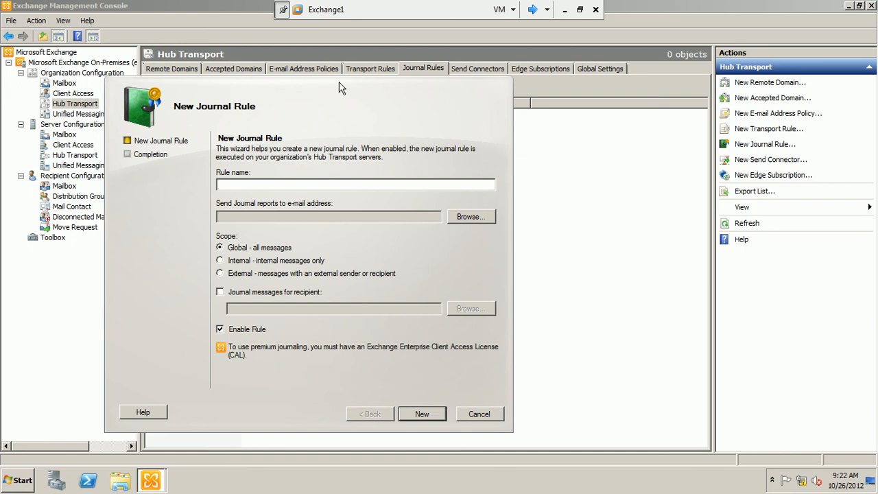
pyautogui.write('first-r')
# Send the journal reports to the Administrator mailbox, keep the Global scope with the rule enabled, and create the rule
pyautogui.click(458, 215)
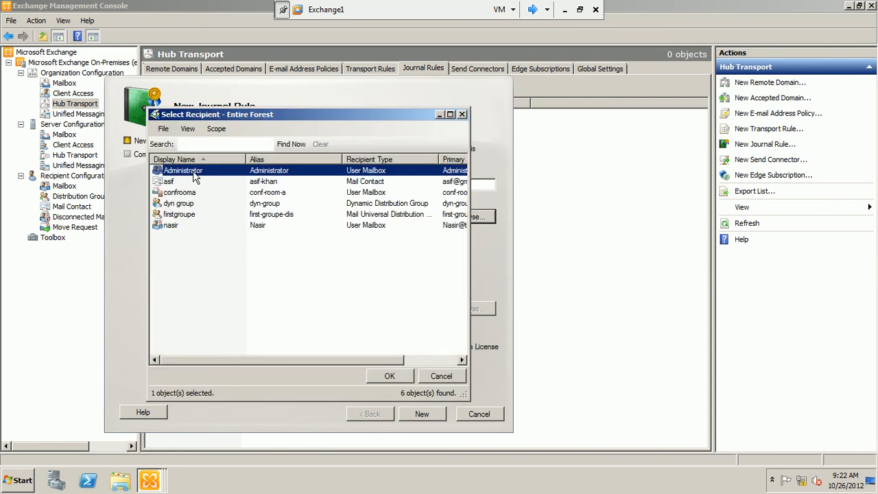
pyautogui.click(389, 376)
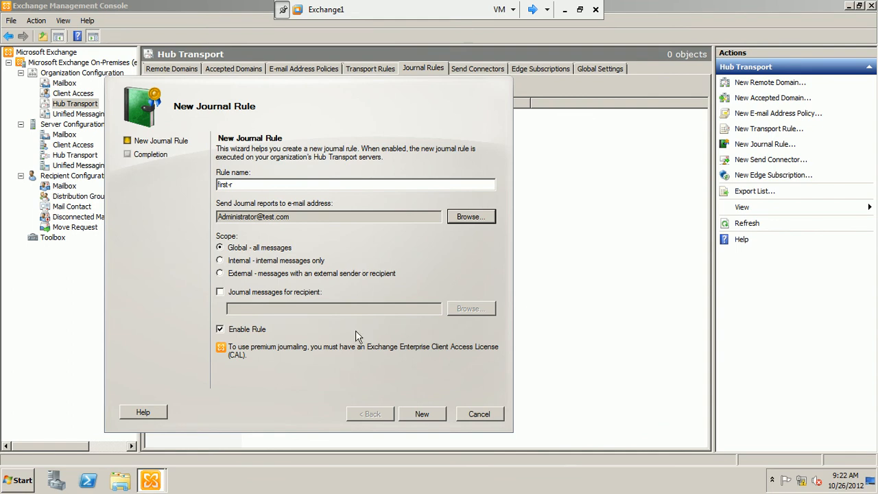
pyautogui.click(423, 414)
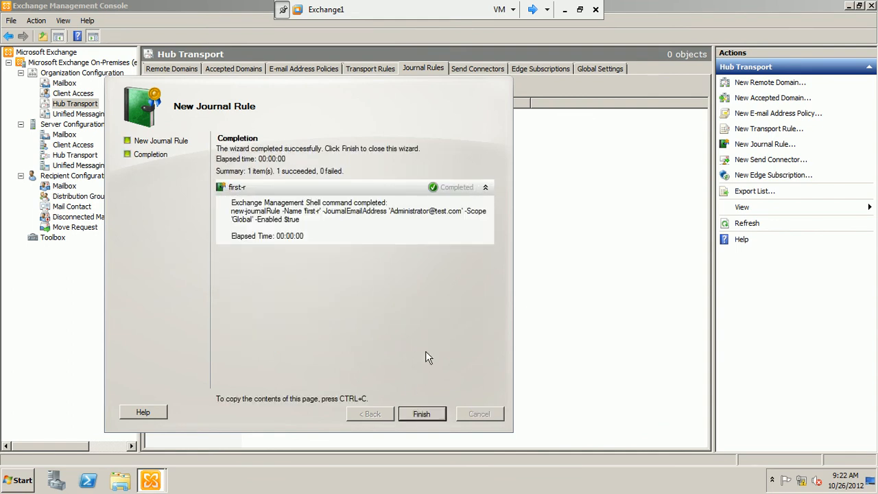
pyautogui.click(434, 415)
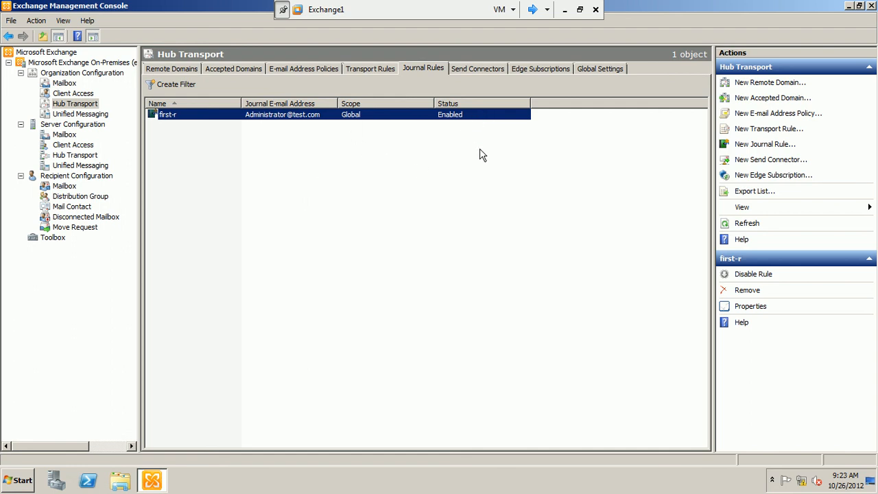
# Examine the organization's global Transport Settings properties, covering the general transport limits and message delivery options, and cancel without changes
pyautogui.click(591, 69)
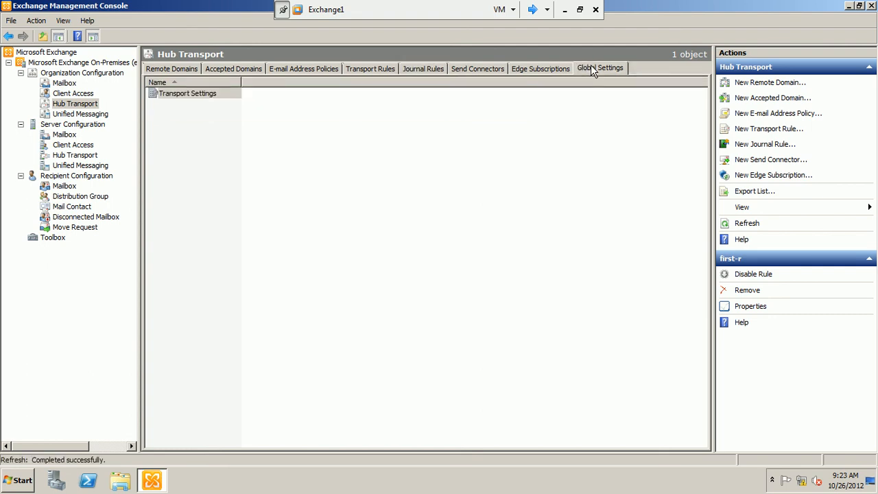
pyautogui.doubleClick(194, 102)
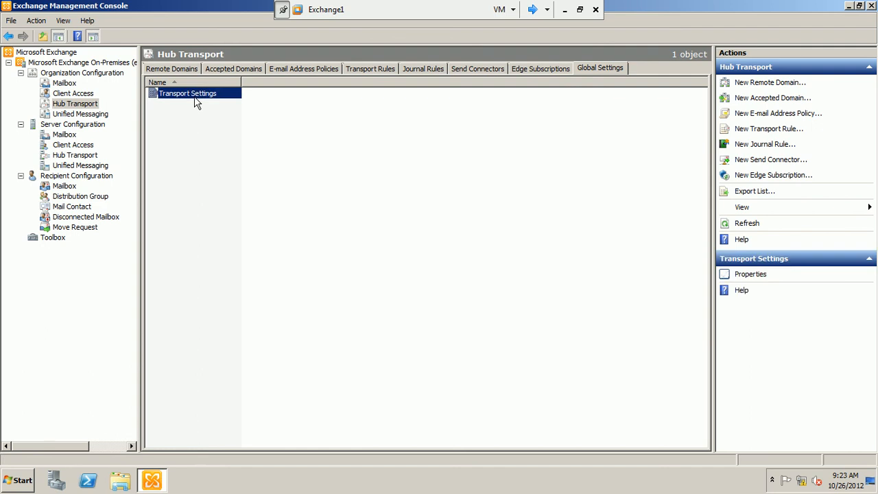
pyautogui.moveTo(194, 96); pyautogui.dragTo(293, 37)
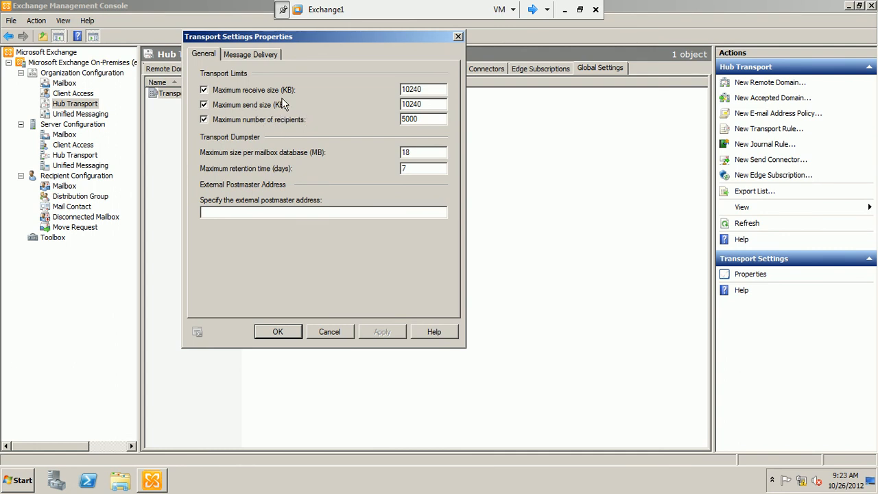
pyautogui.moveTo(432, 88); pyautogui.dragTo(384, 108)
pyautogui.click(274, 215)
pyautogui.click(261, 56)
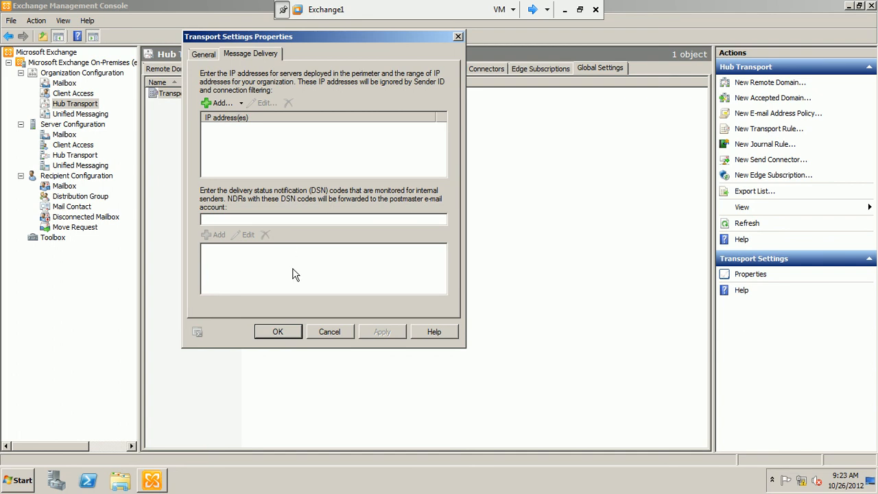
pyautogui.click(320, 336)
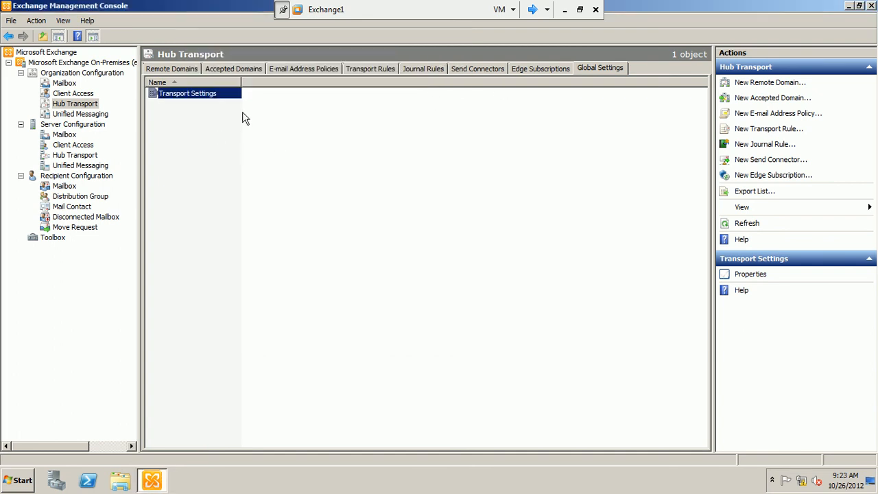
# Review the Hub Transport configuration's transport rules, e-mail address policies, journal rules and global settings lists
pyautogui.click(353, 71)
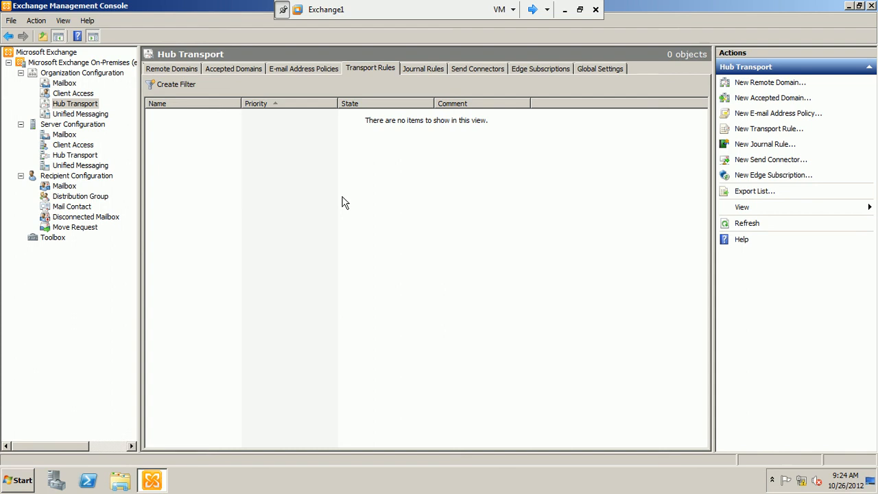
pyautogui.click(321, 74)
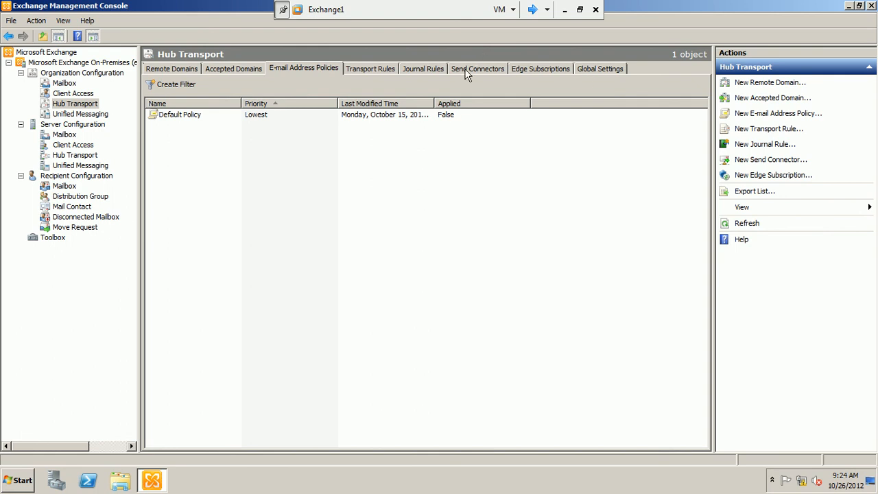
pyautogui.click(429, 70)
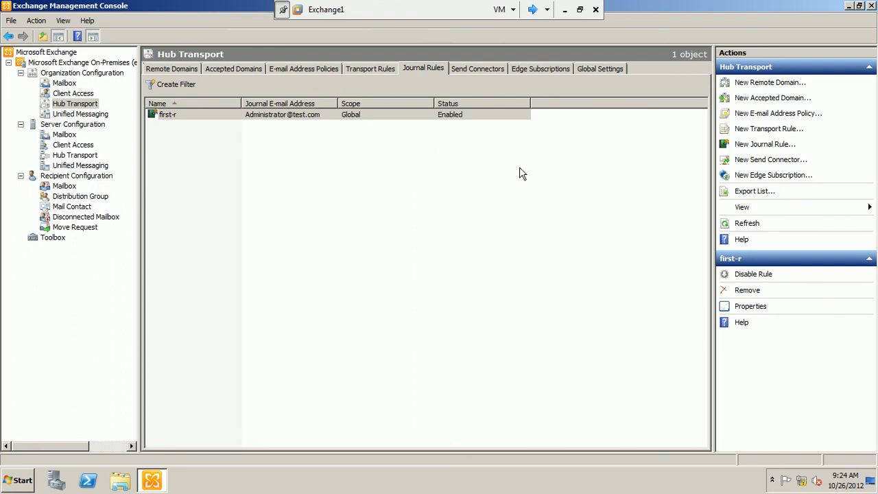
pyautogui.click(590, 70)
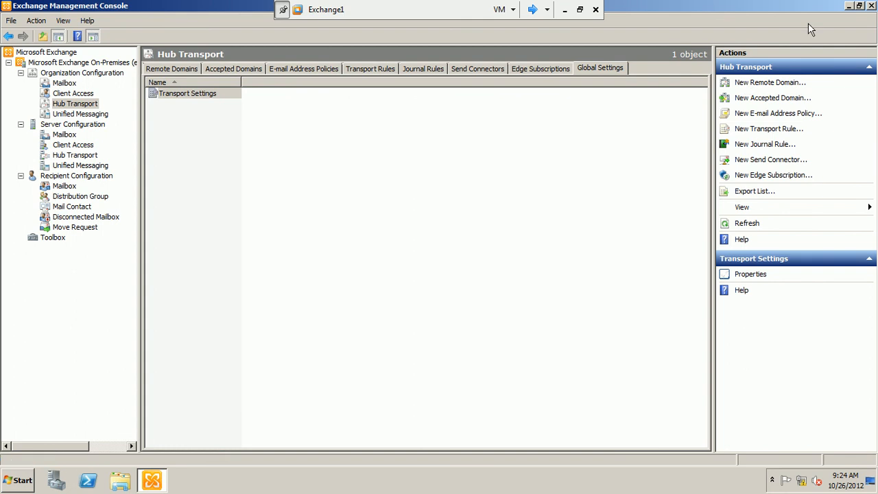
# Close the Exchange Management Console and shut down the Exchange1 server with the reason Hardware: Installation (Planned)
pyautogui.click(872, 6)
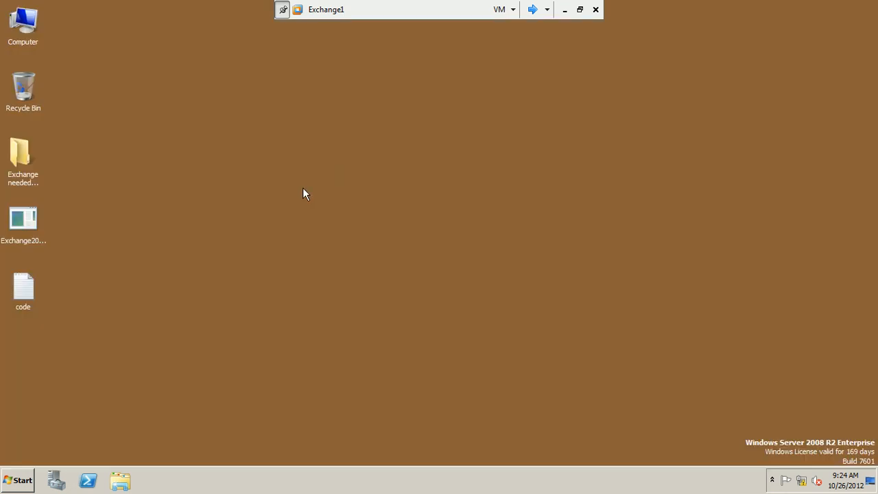
pyautogui.click(26, 489)
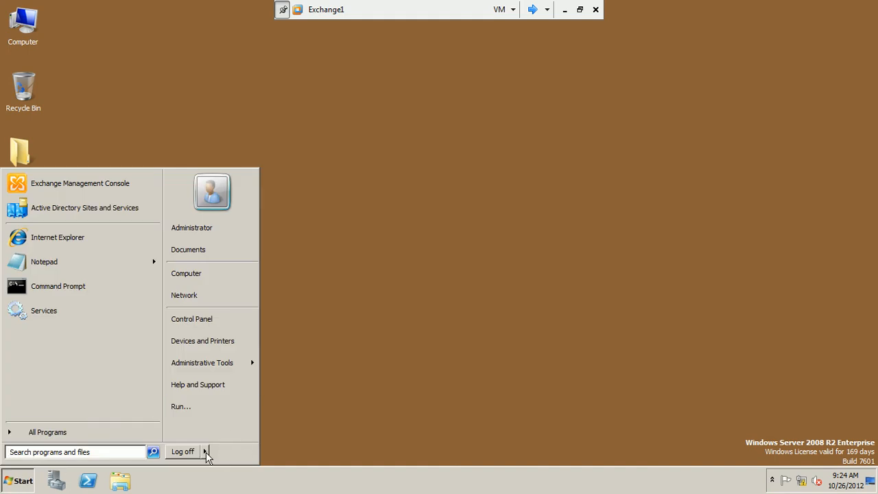
pyautogui.click(206, 452)
pyautogui.click(245, 451)
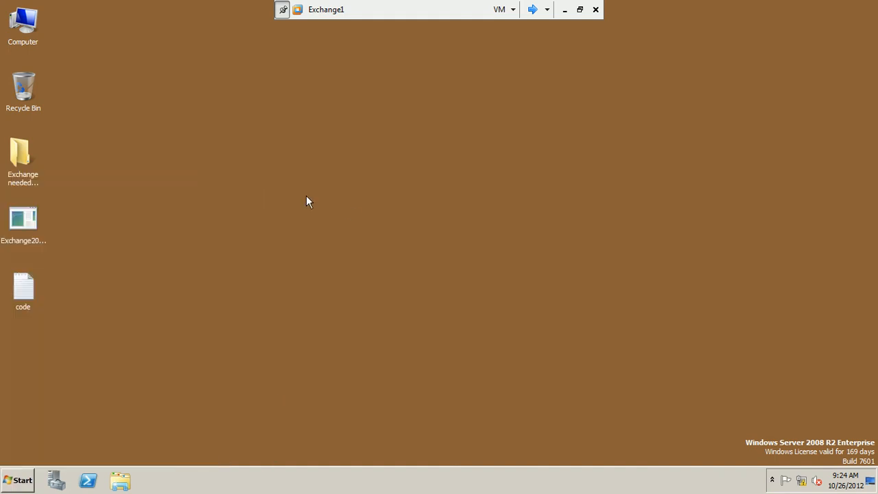
pyautogui.click(366, 204)
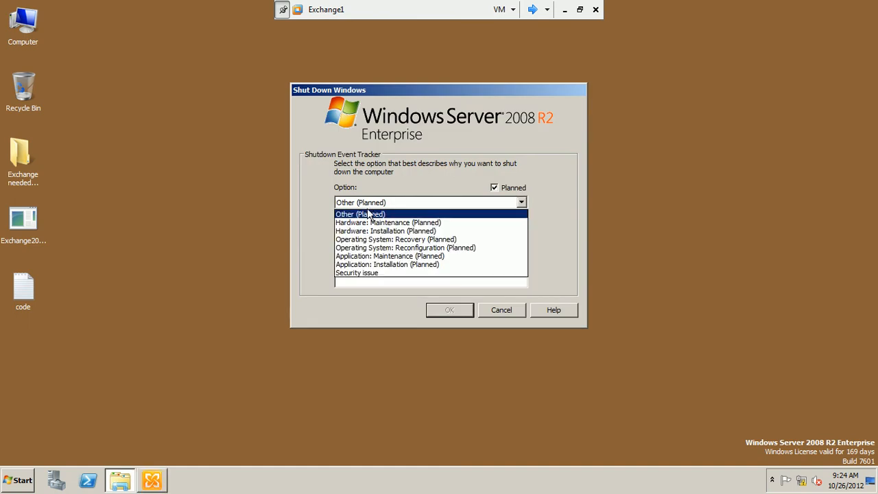
pyautogui.click(384, 230)
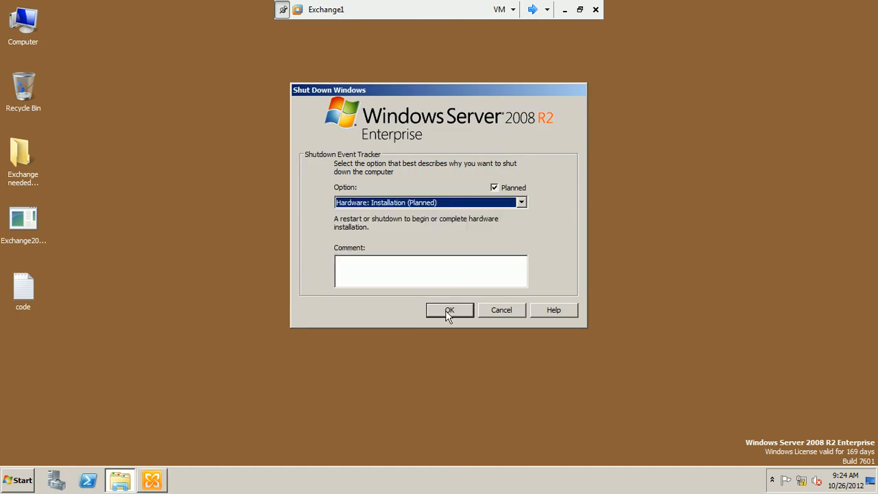
pyautogui.click(447, 312)
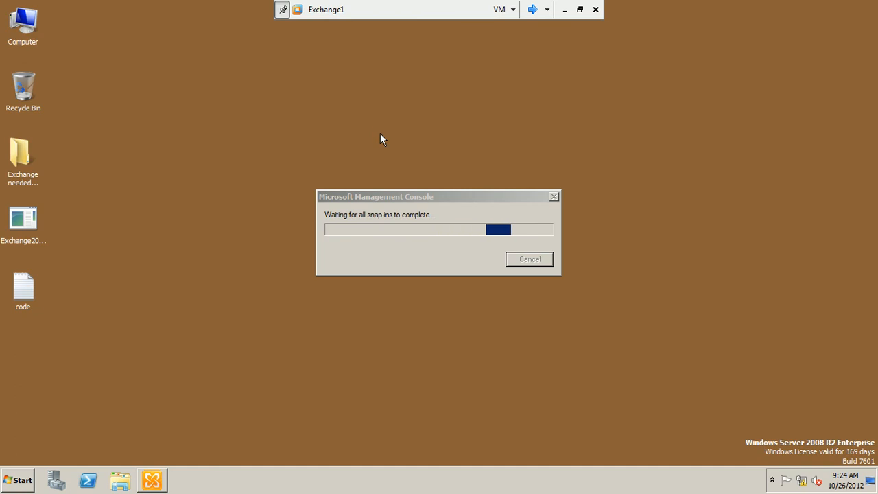
# Switch to the Domain_Controller1 virtual machine and shut it down with the reason Hardware: Installation (Planned)
pyautogui.click(533, 10)
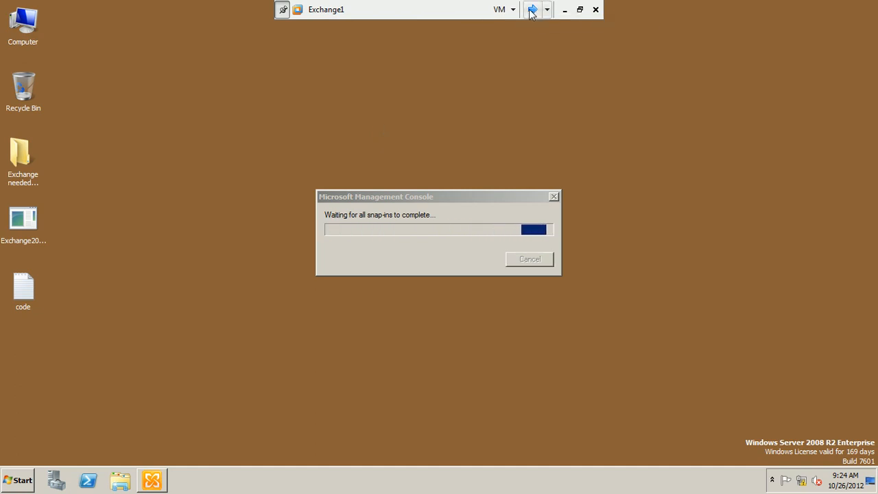
pyautogui.click(23, 481)
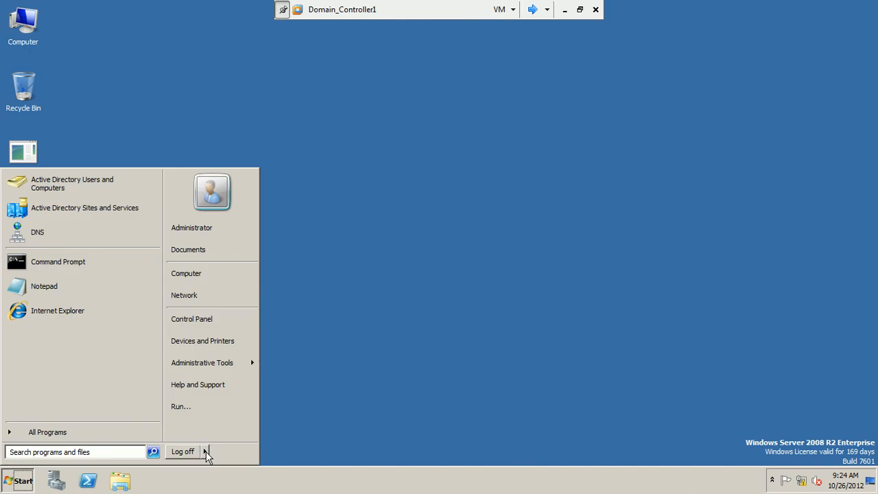
pyautogui.click(218, 453)
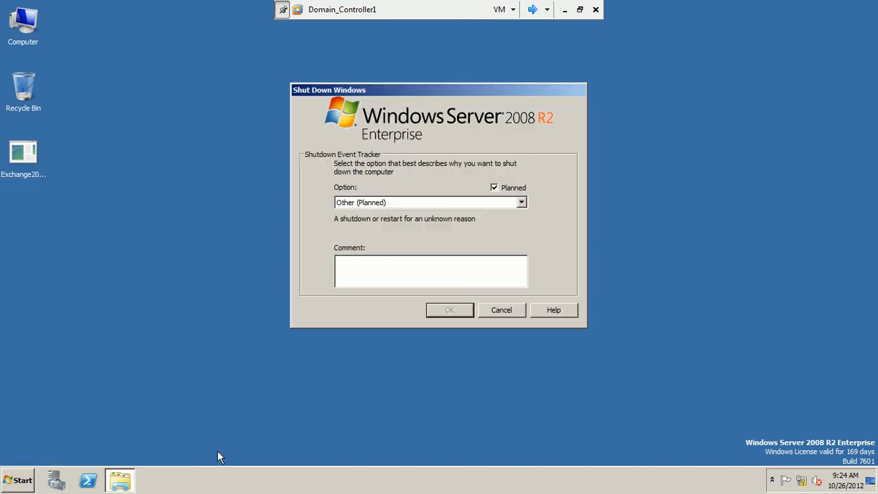
pyautogui.click(387, 203)
pyautogui.click(391, 232)
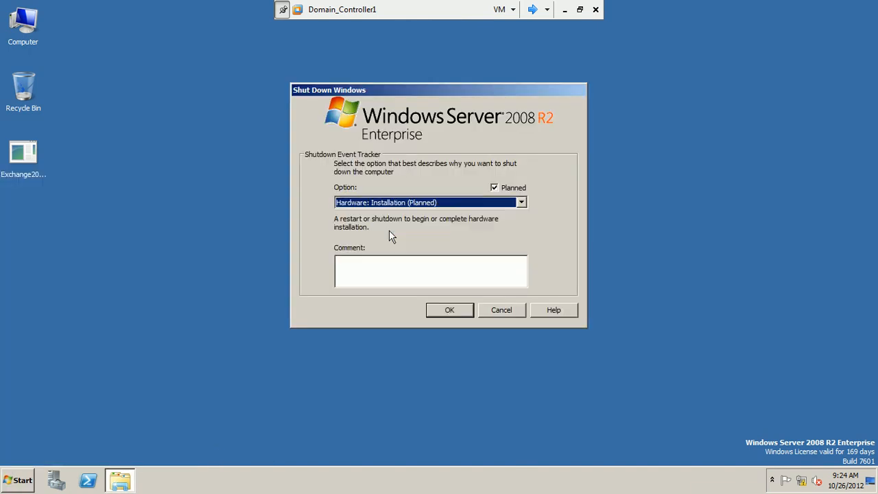
pyautogui.click(437, 312)
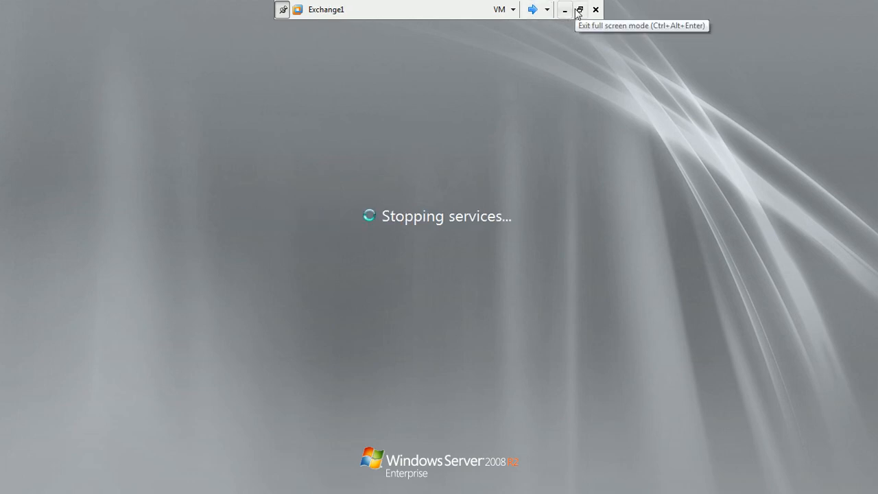
# Leave the virtual machine's full-screen view, return to the Senario presentation in PowerPoint, and dismiss the color scheme notification
pyautogui.click(579, 9)
pyautogui.click(595, 12)
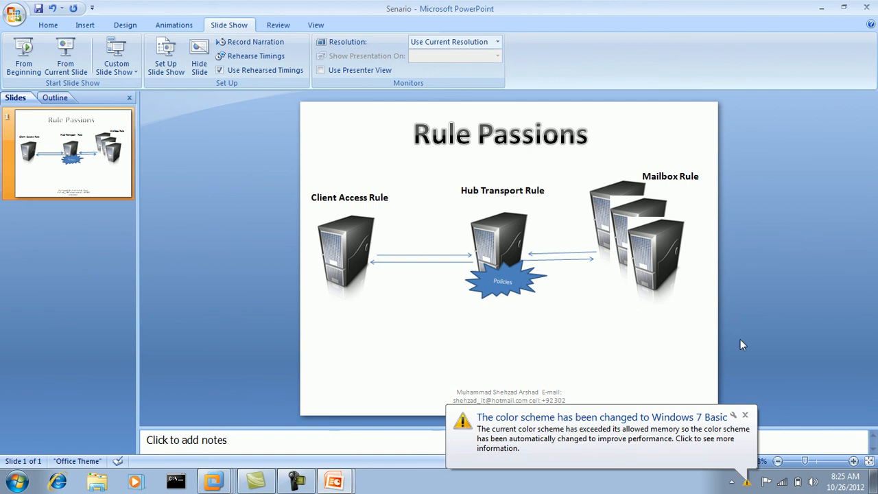
pyautogui.click(745, 416)
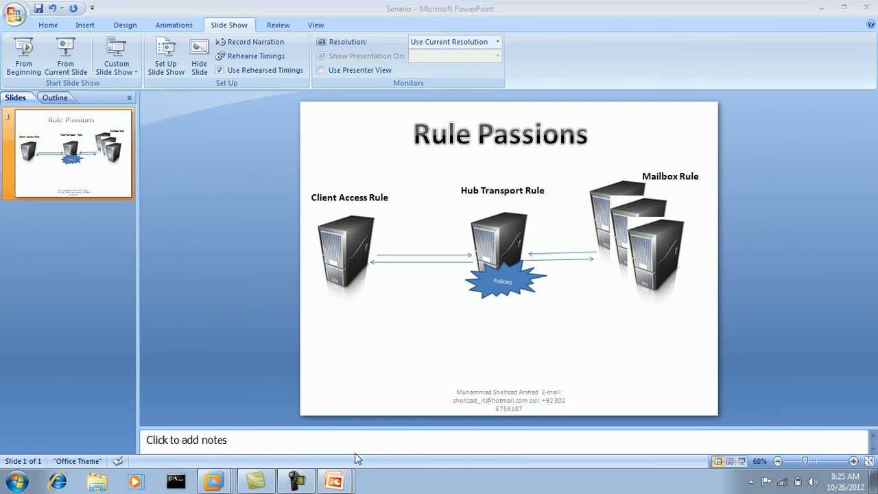
pyautogui.click(296, 482)
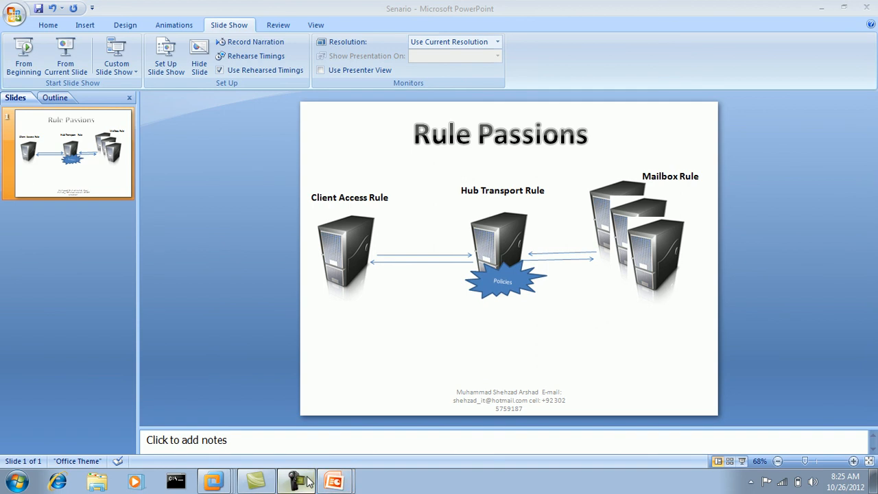